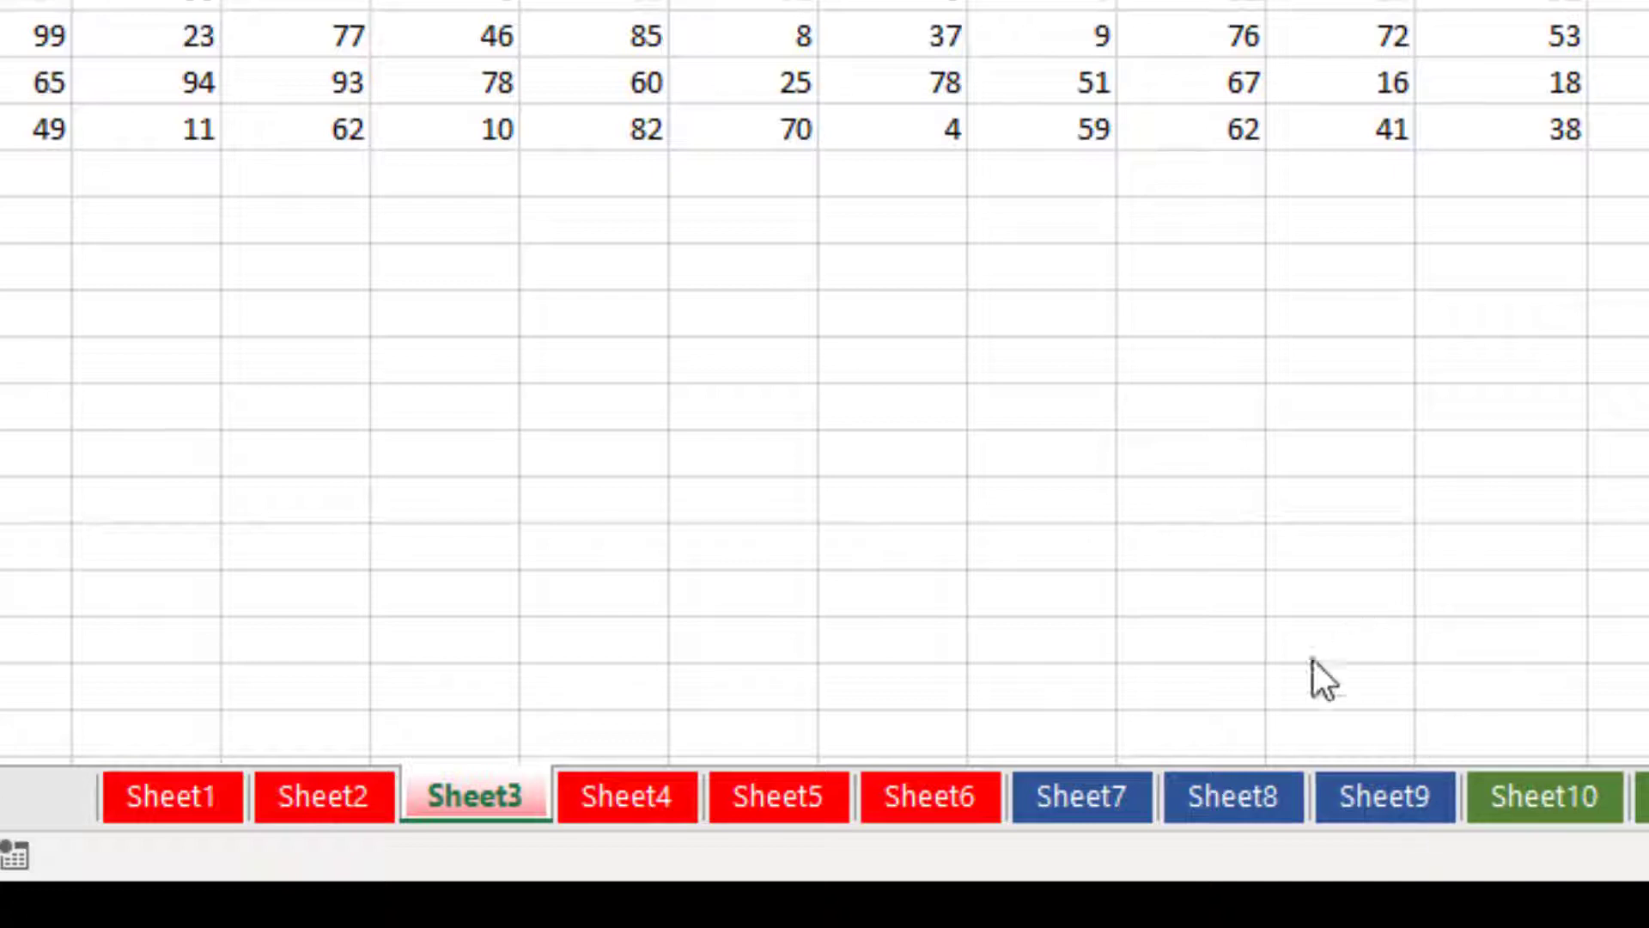
Group the blue tabs Sheet7 through Sheet9 and hide all three at once.
{"action": "left_click", "coordinate": [1084, 794]}
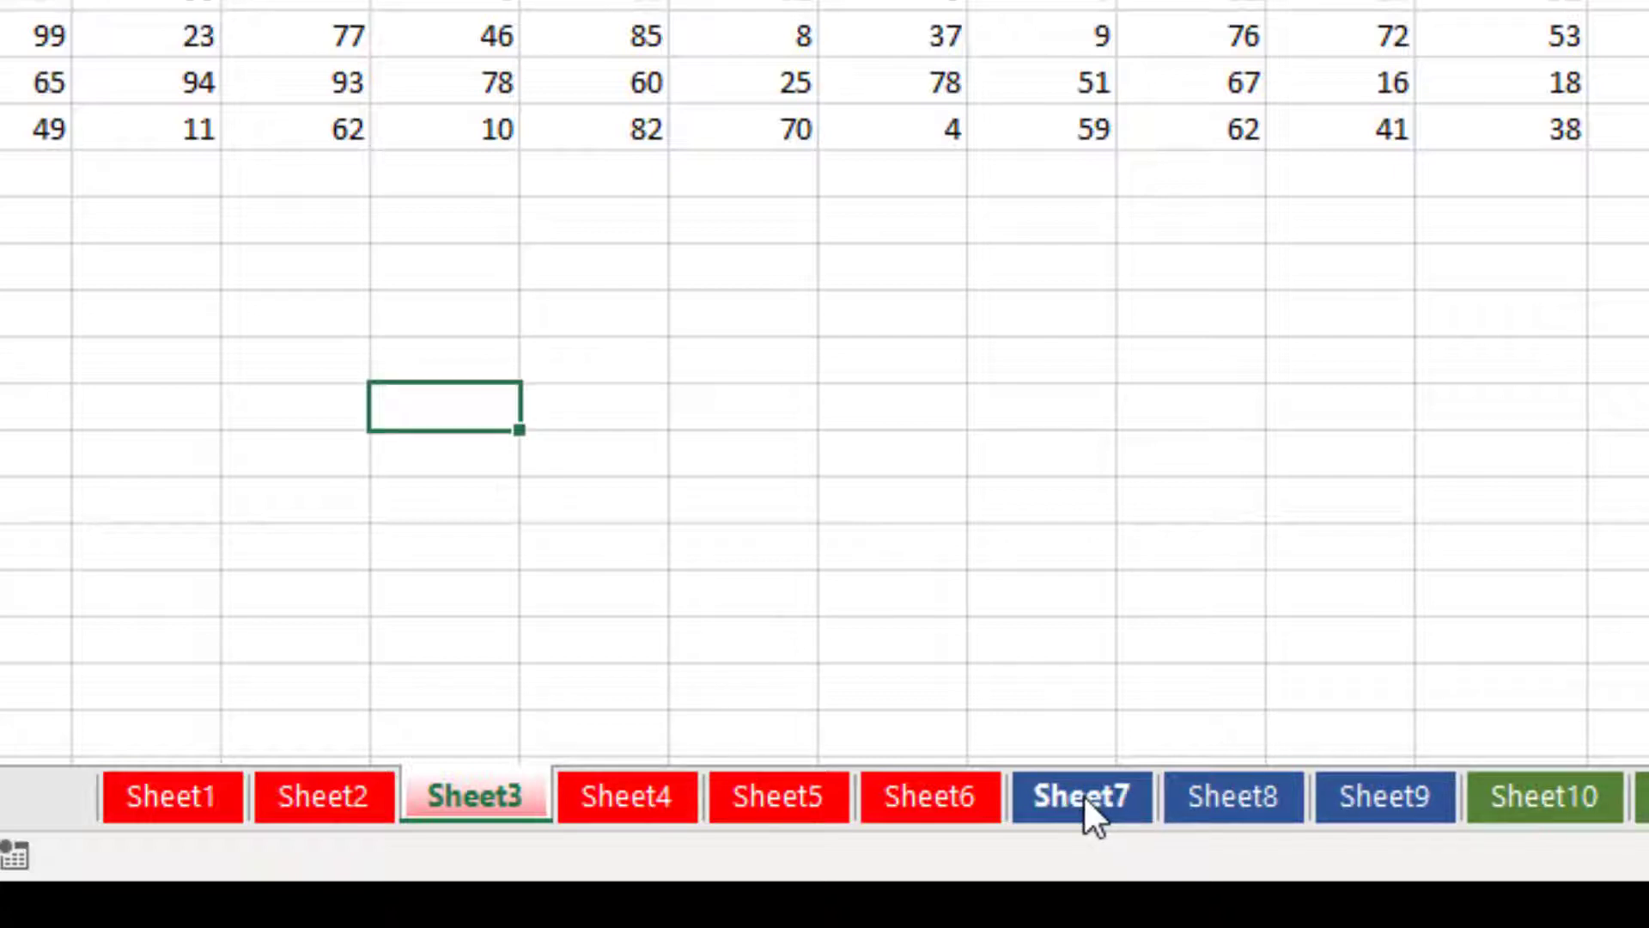
{"action": "left_click", "coordinate": [1396, 797], "text": "shift"}
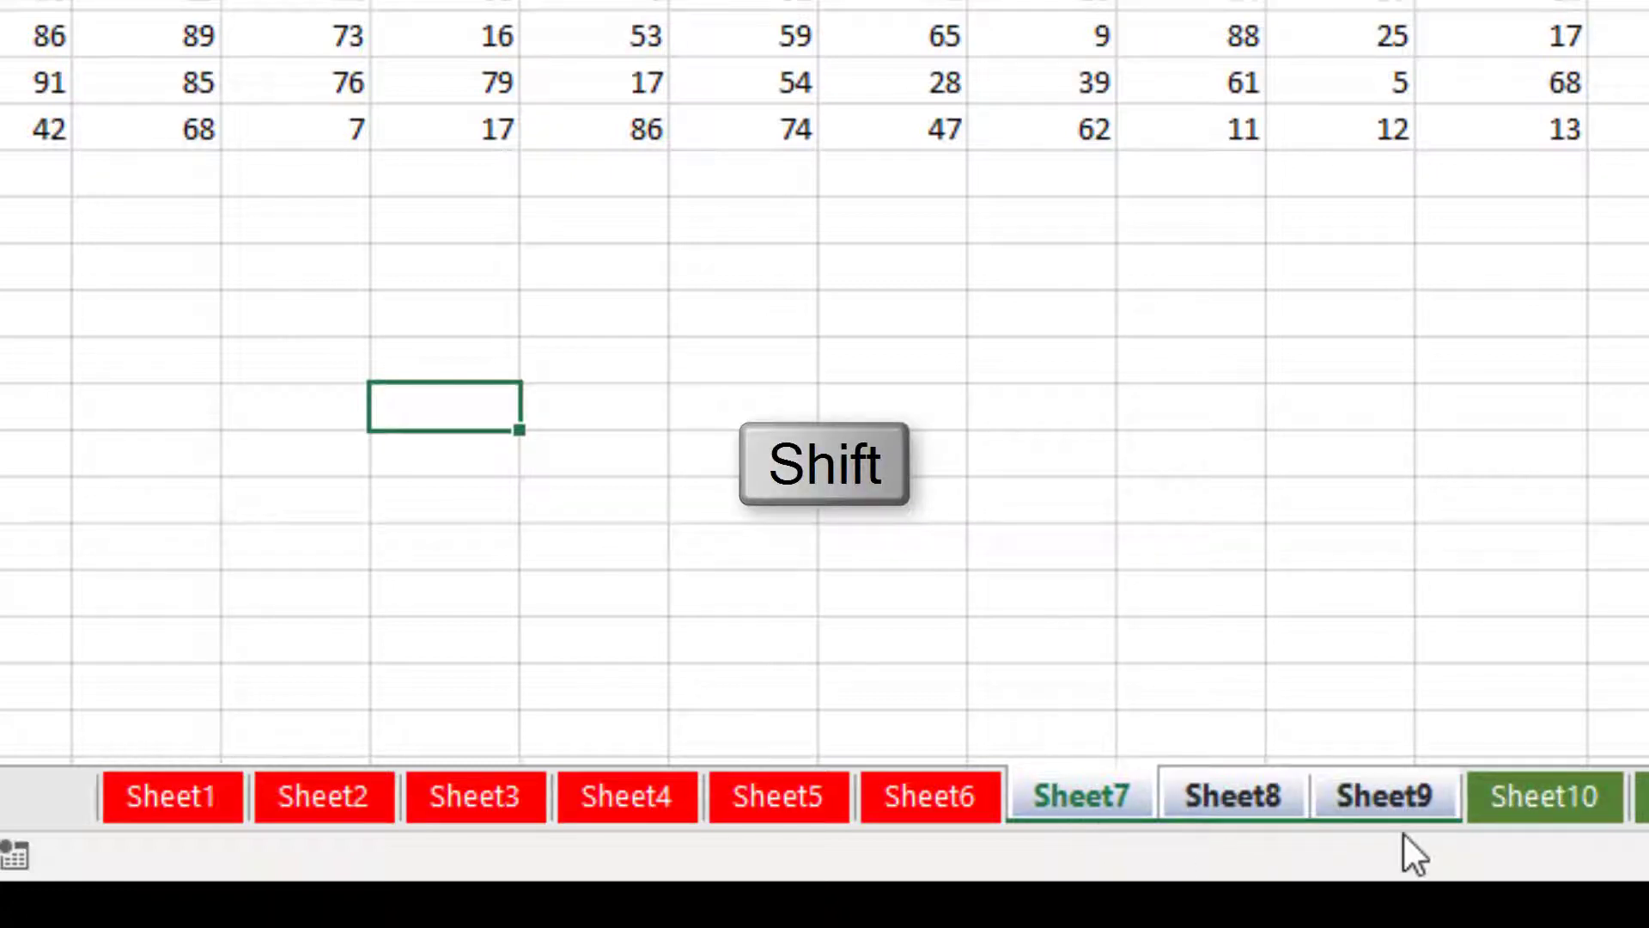
{"action": "right_click", "coordinate": [1126, 792]}
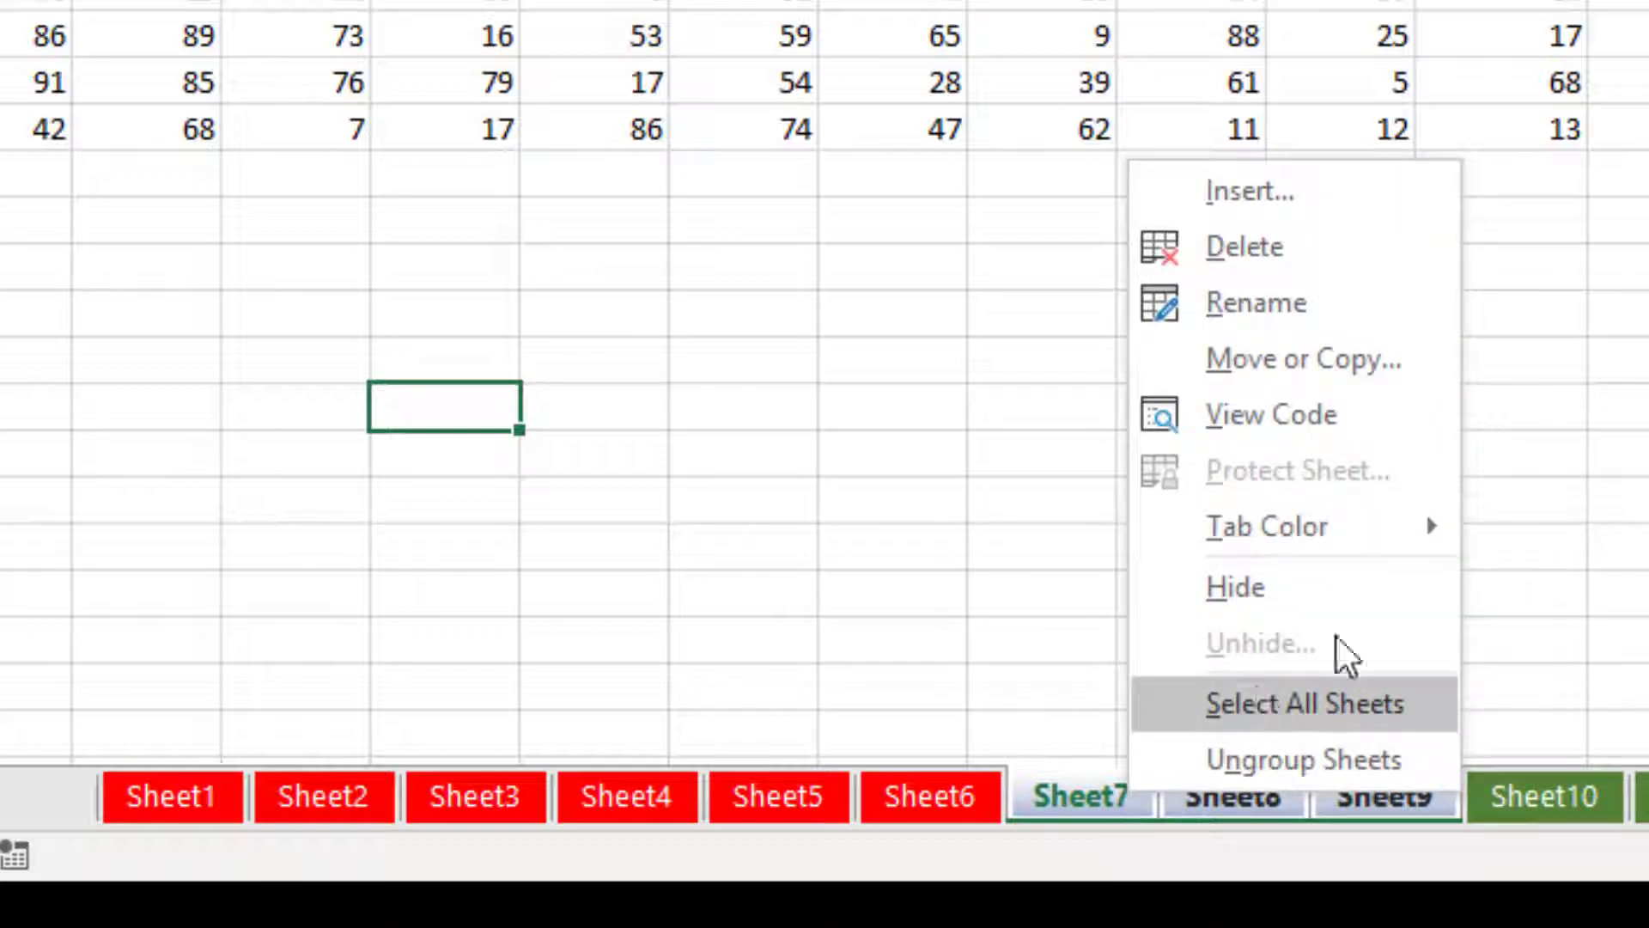
{"action": "left_click", "coordinate": [1329, 601]}
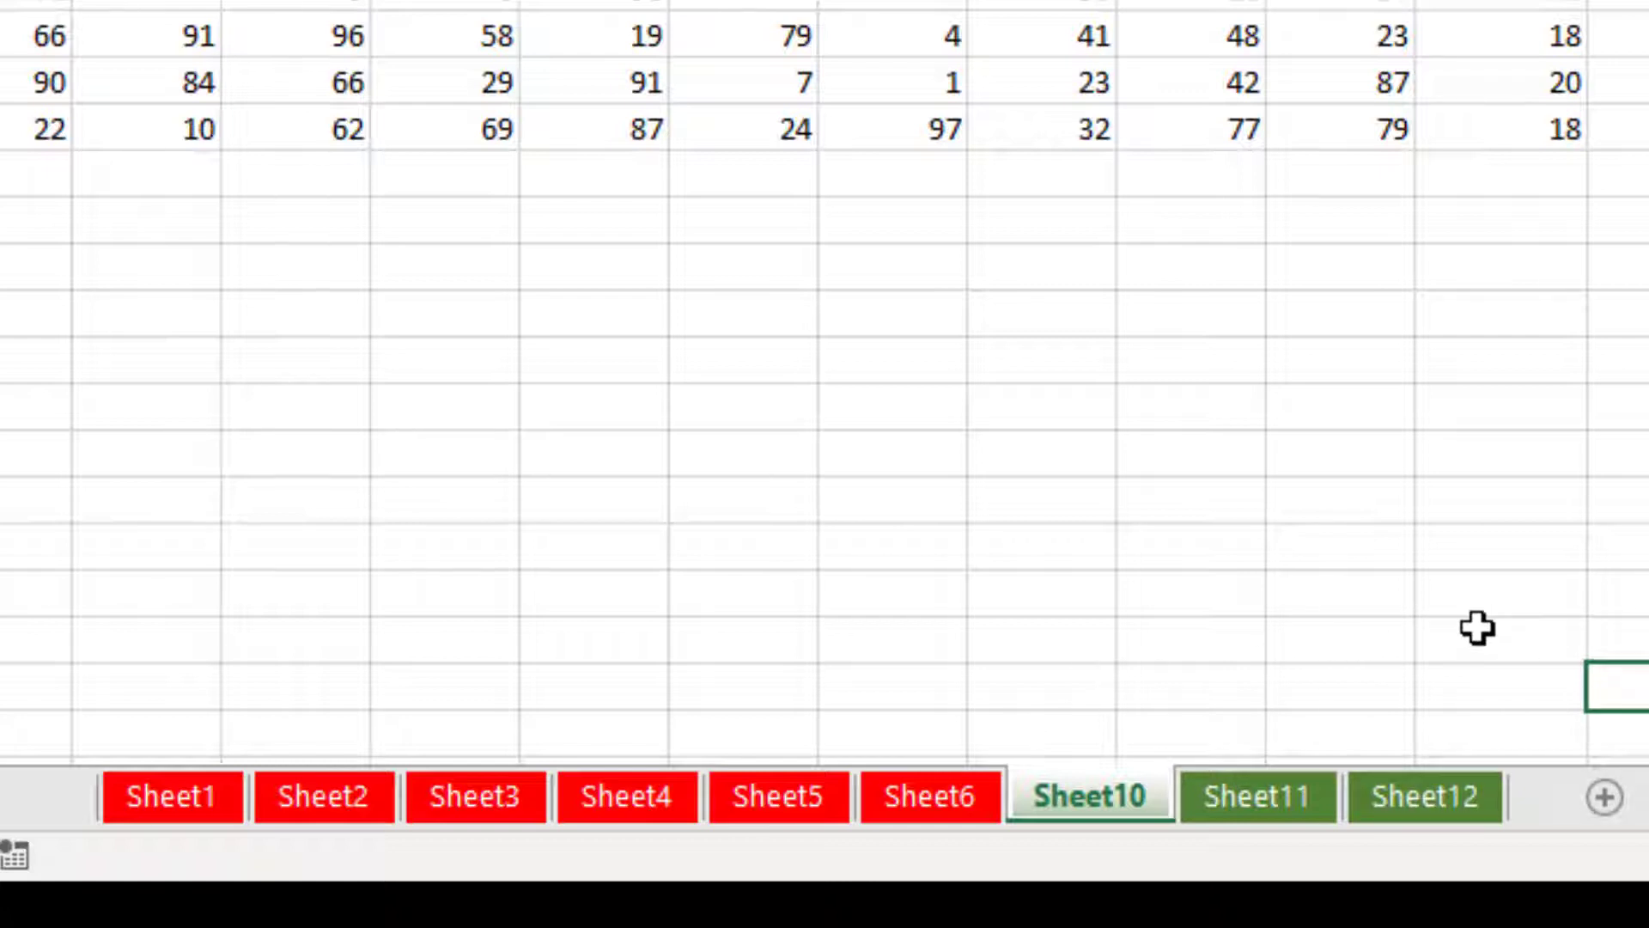
Unhide Sheet7, then Sheet8, then Sheet9 so all twelve sheets show again.
{"action": "right_click", "coordinate": [1065, 797]}
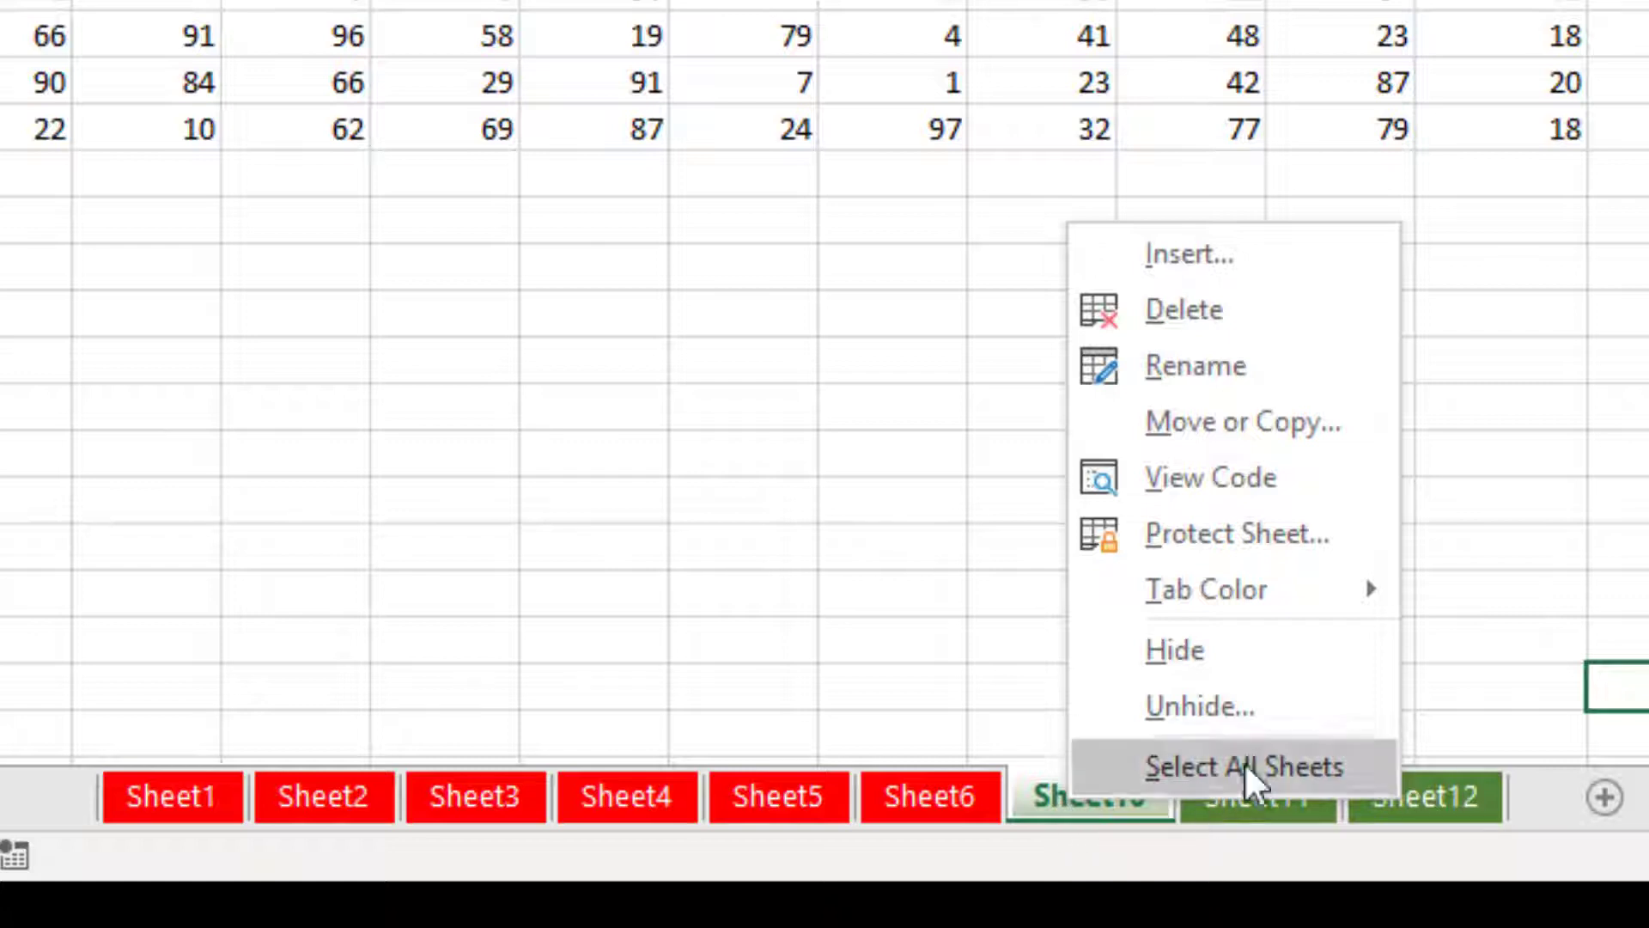
{"action": "left_click", "coordinate": [1285, 702]}
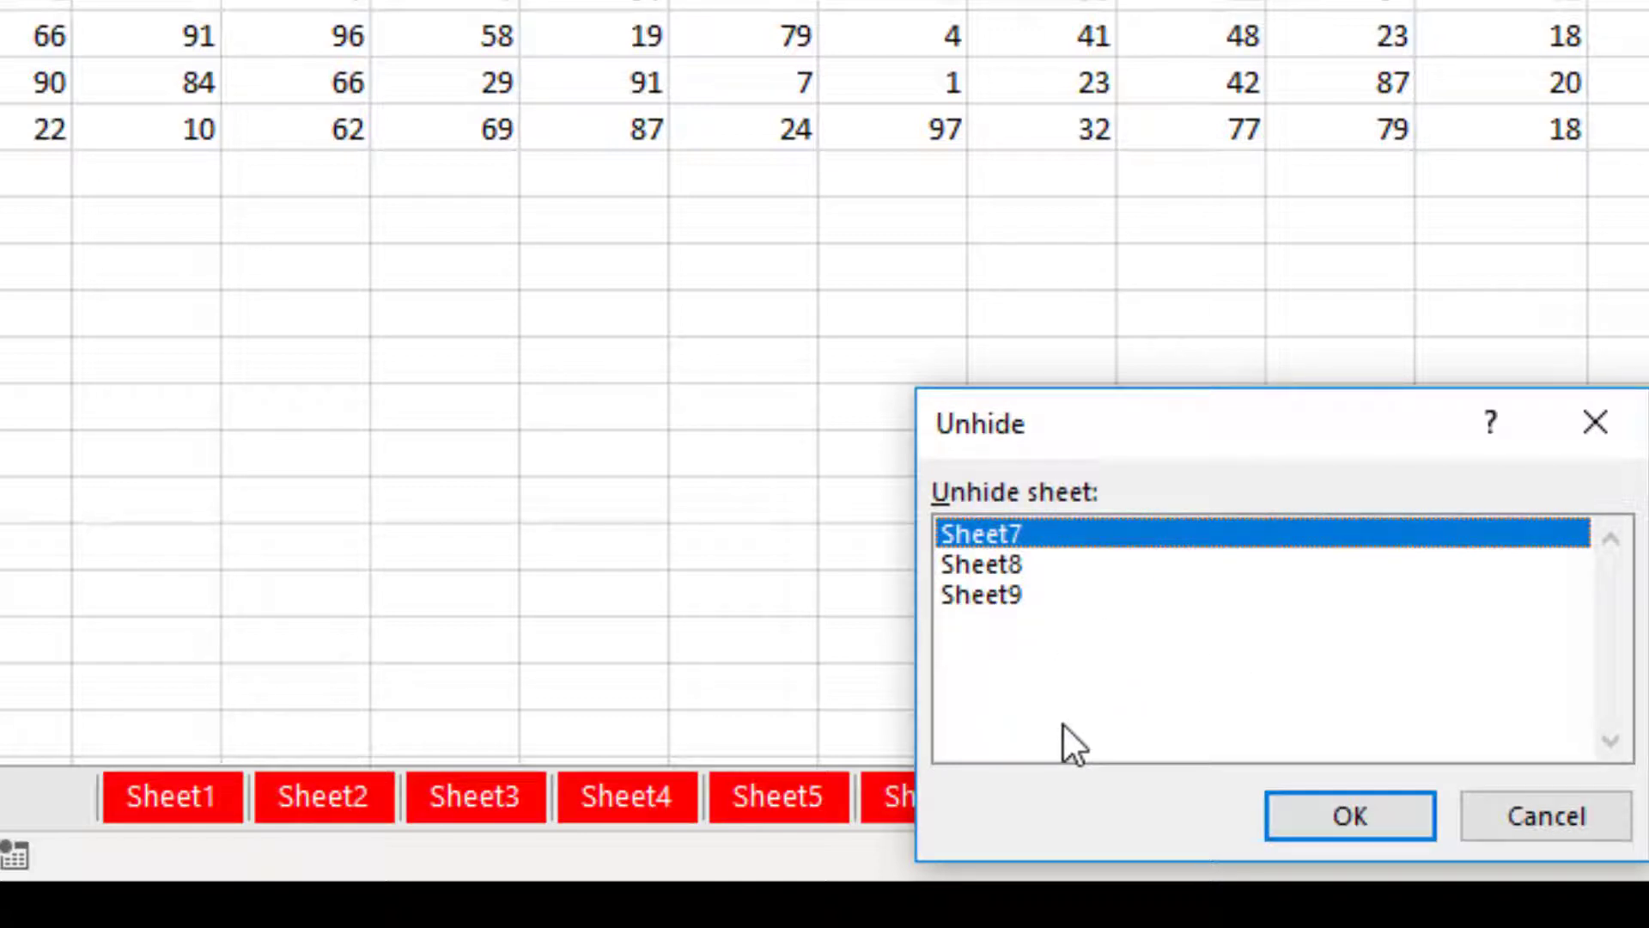
{"action": "left_click", "coordinate": [1329, 812]}
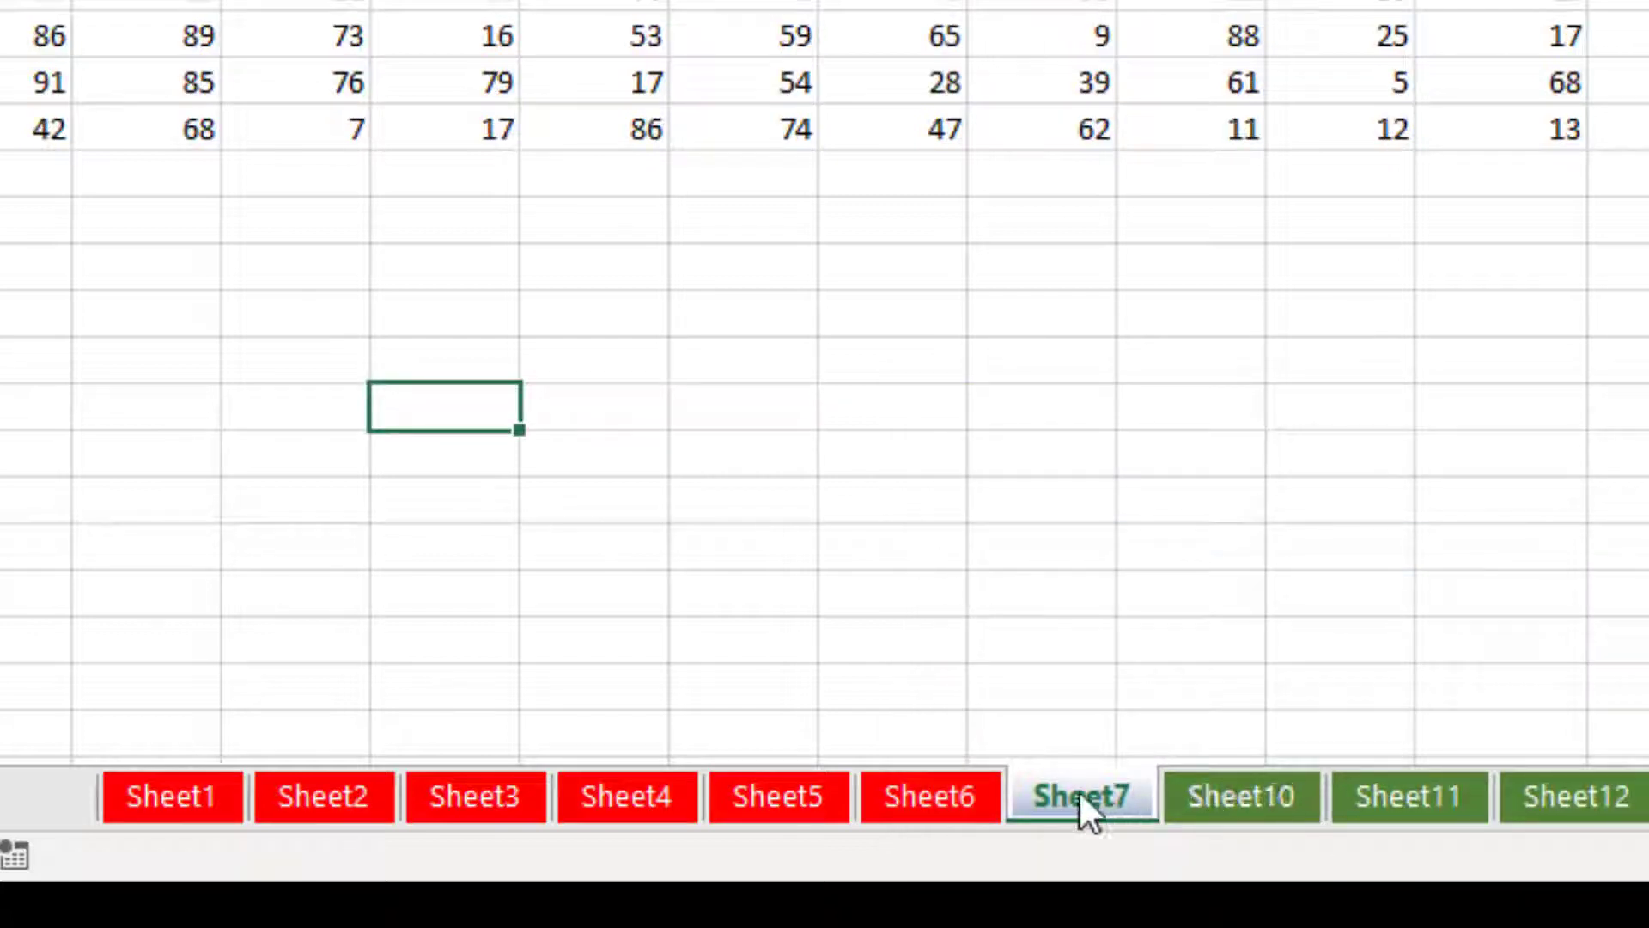
{"action": "right_click", "coordinate": [1082, 795]}
{"action": "left_click", "coordinate": [1242, 702]}
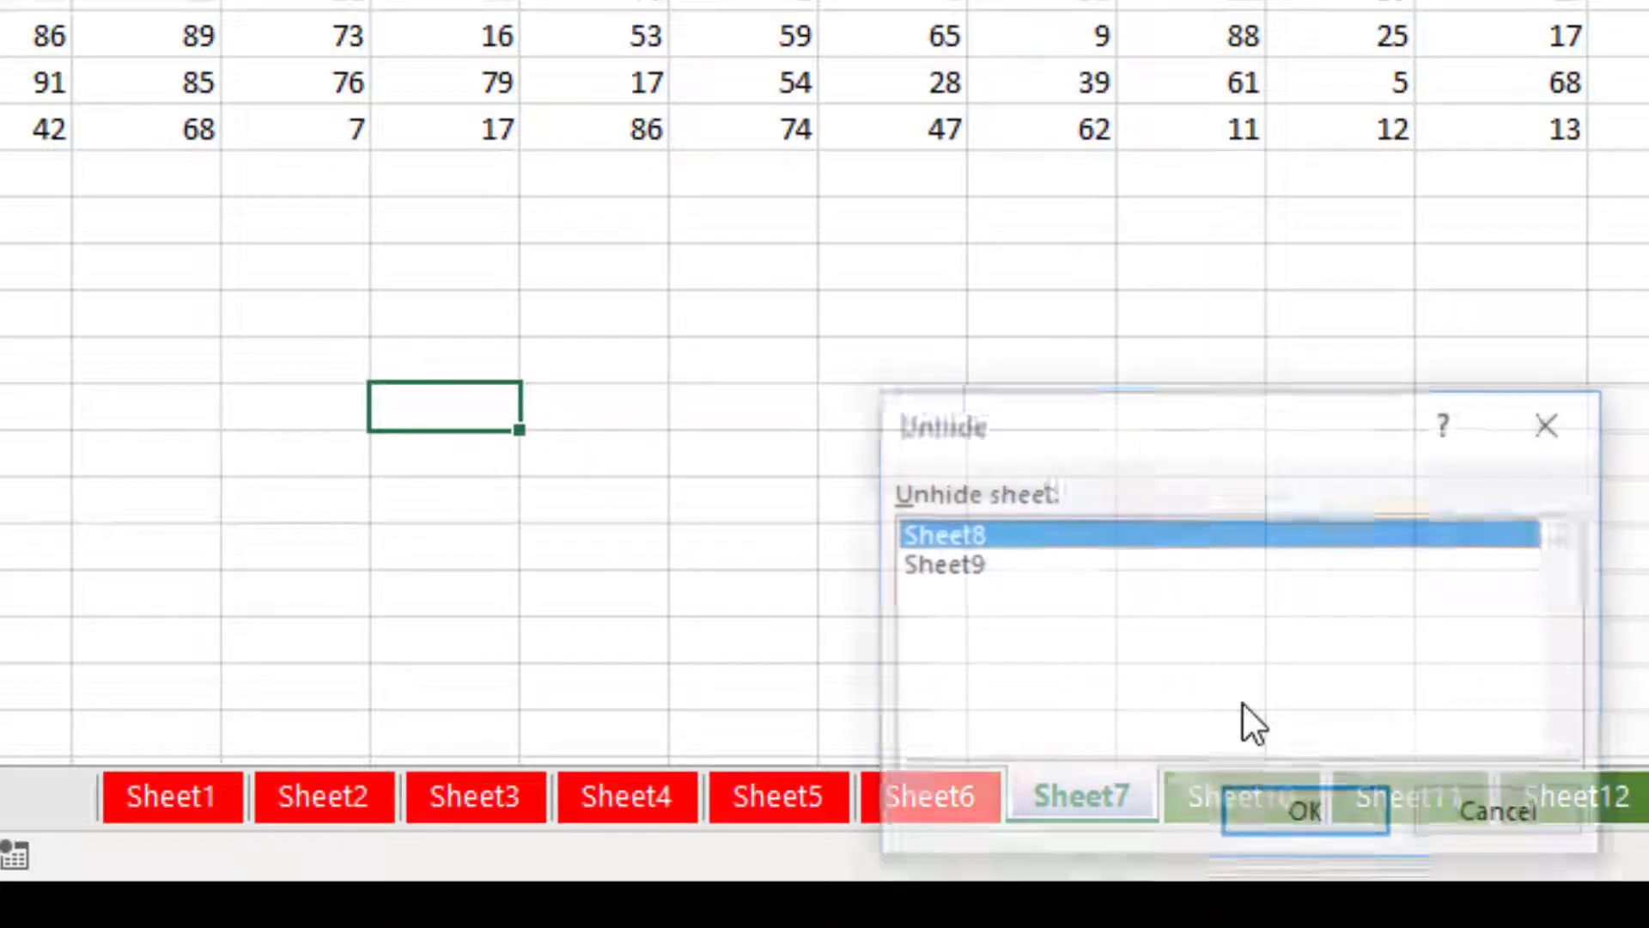
{"action": "left_click", "coordinate": [1272, 812]}
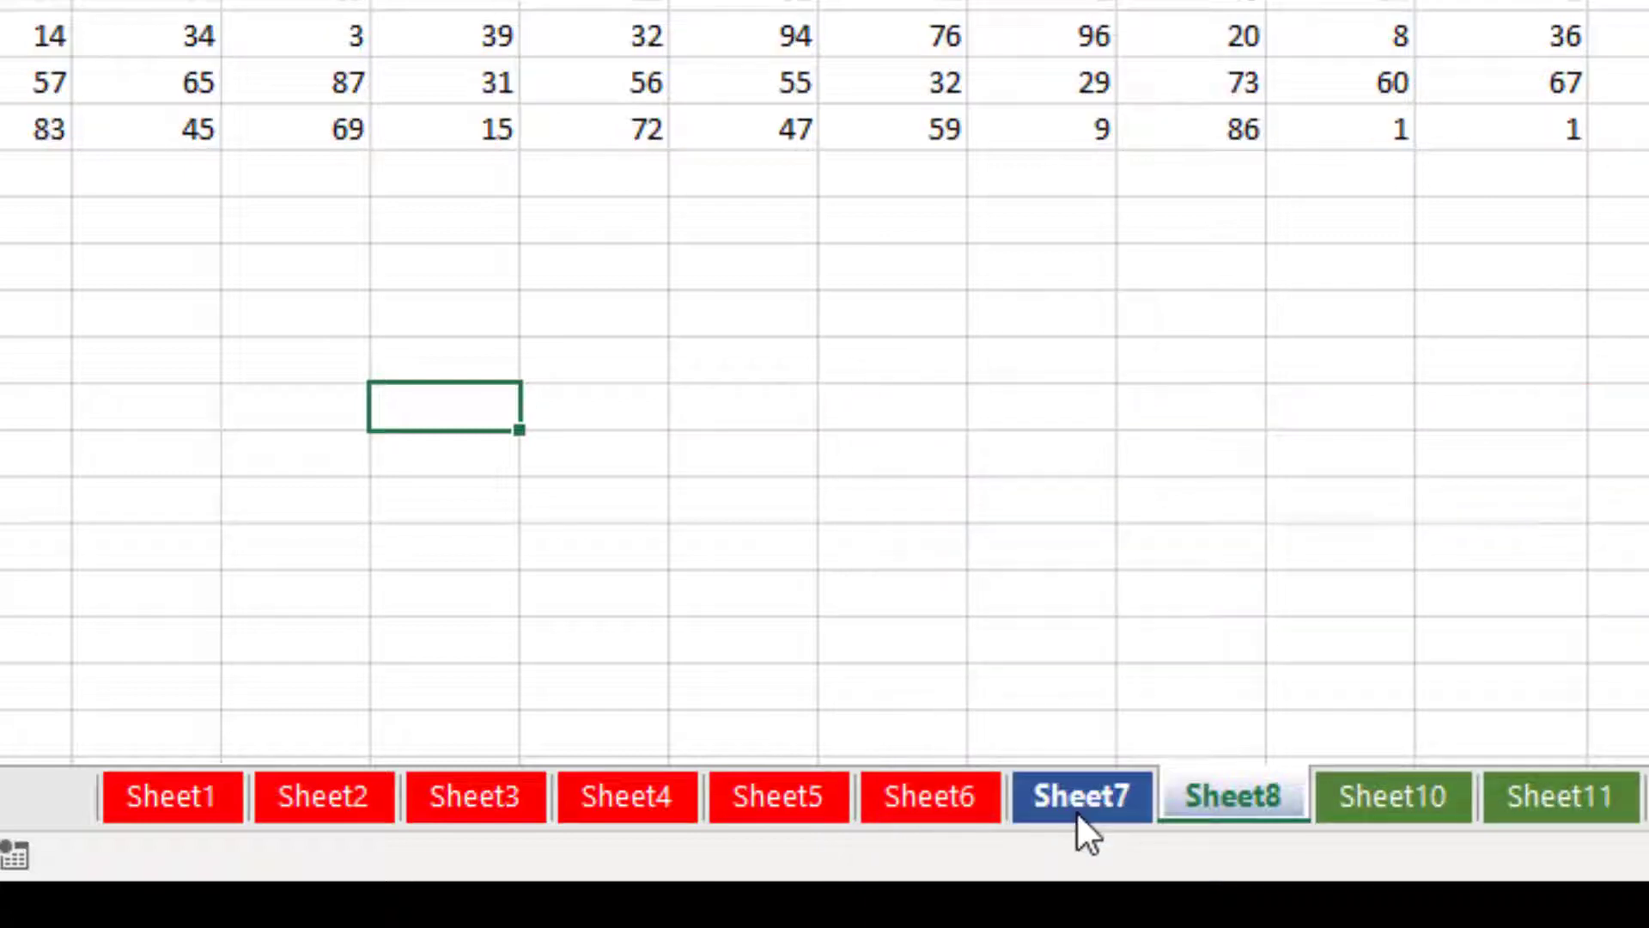
{"action": "right_click", "coordinate": [1107, 794]}
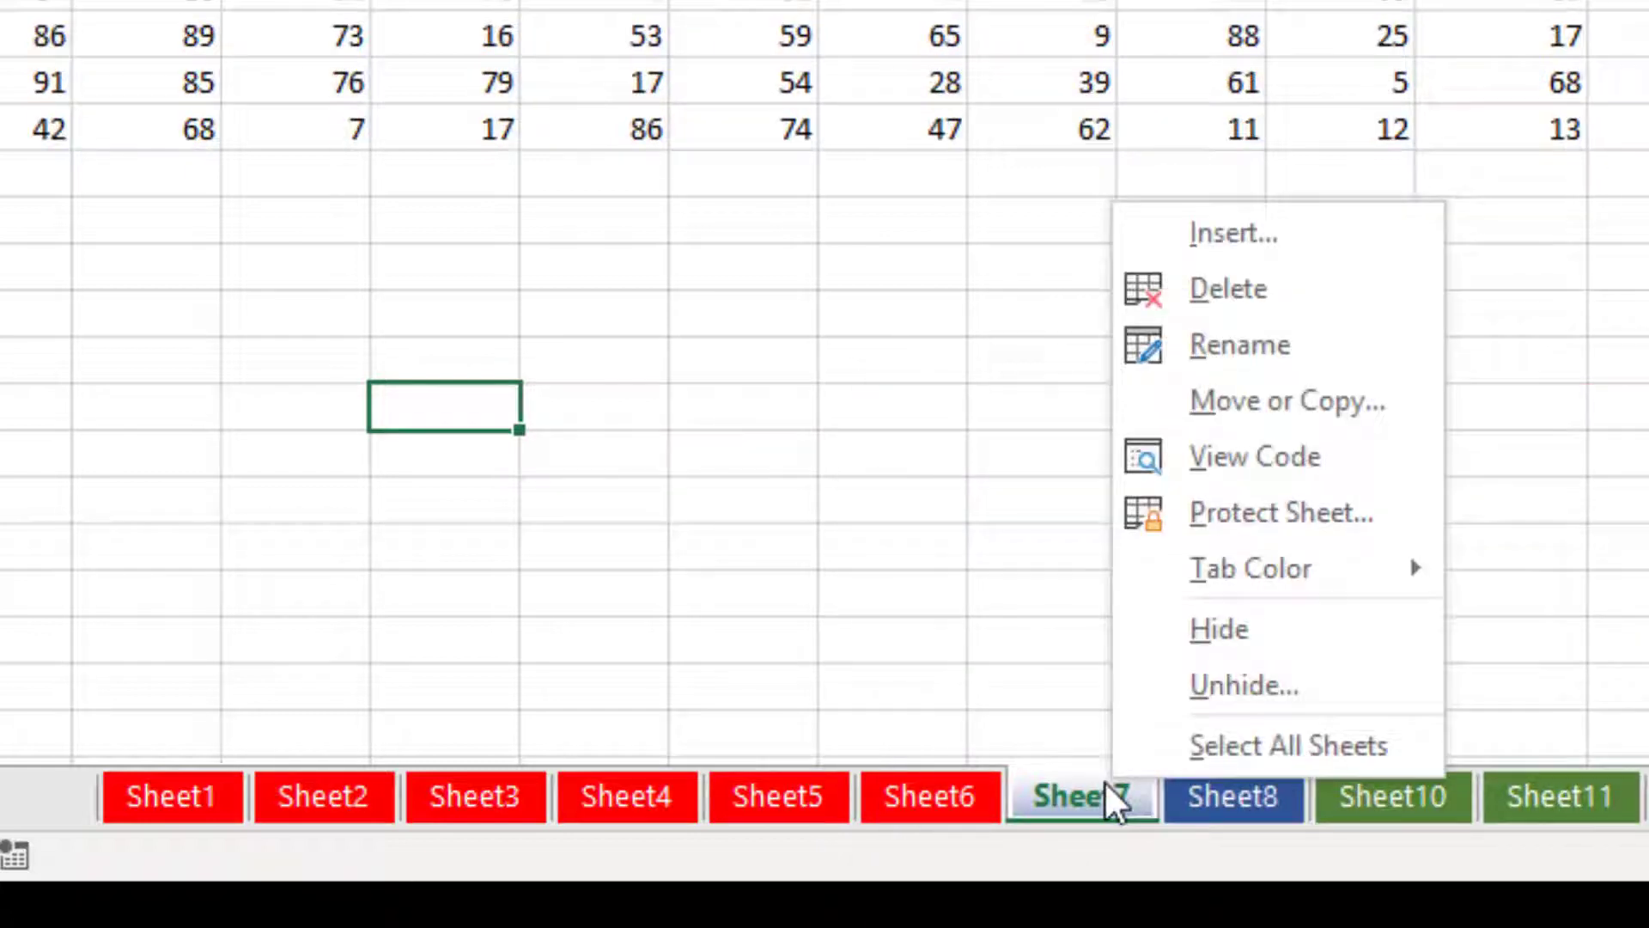
{"action": "left_click", "coordinate": [1288, 692]}
{"action": "left_click", "coordinate": [1373, 826]}
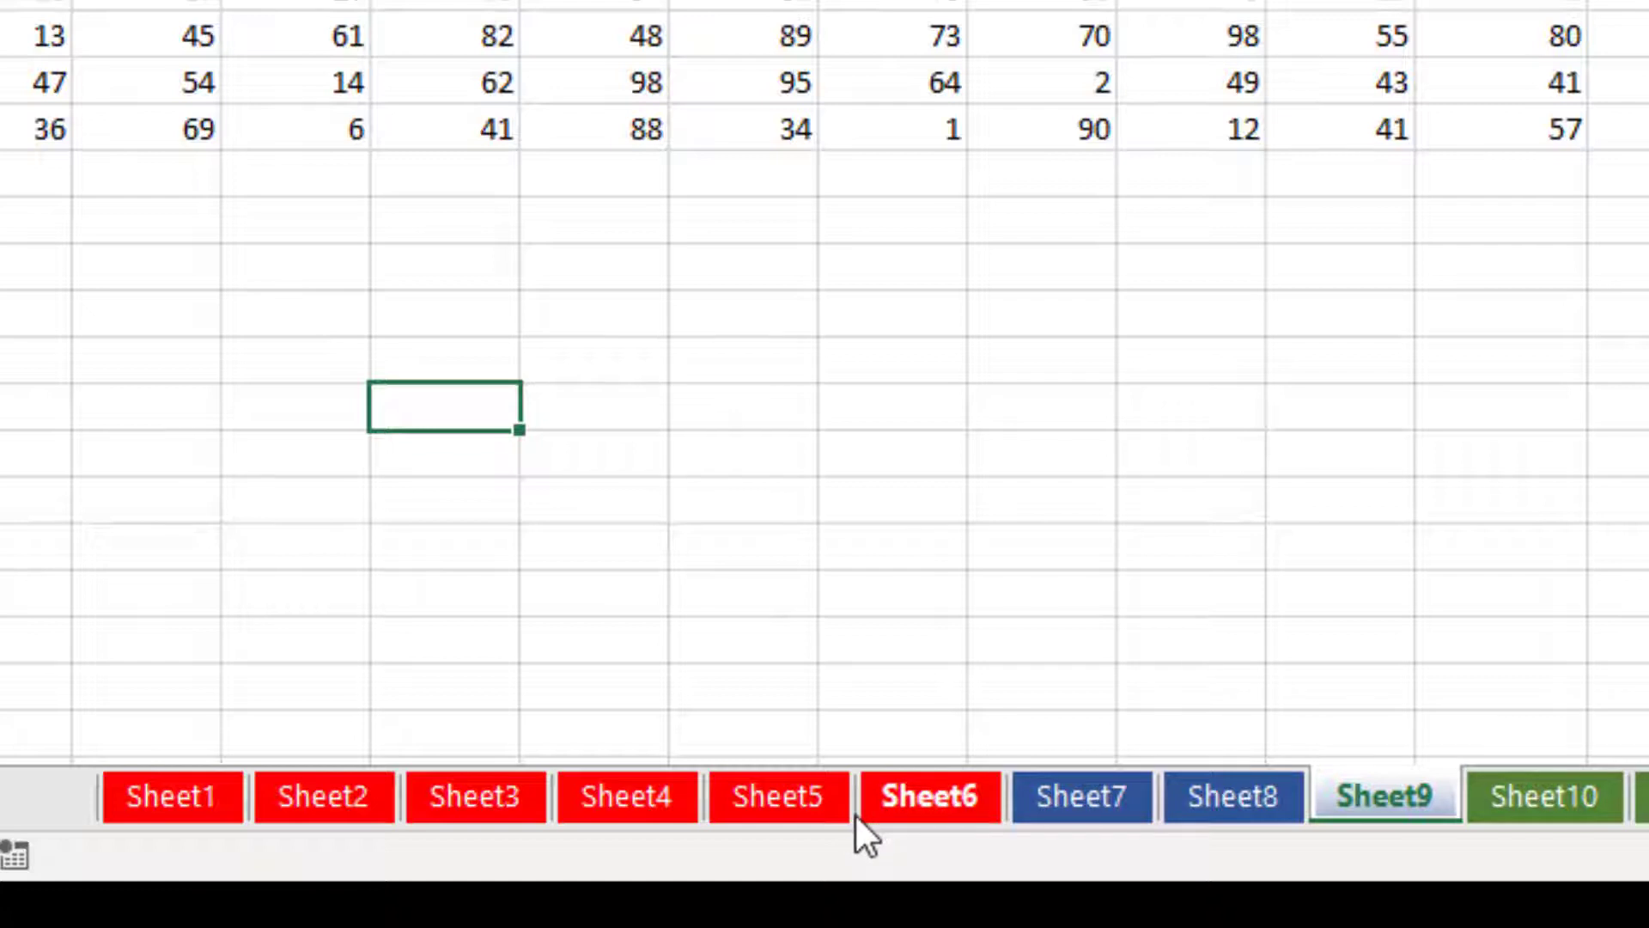
Make Sheet6 the active sheet.
{"action": "left_click", "coordinate": [915, 793]}
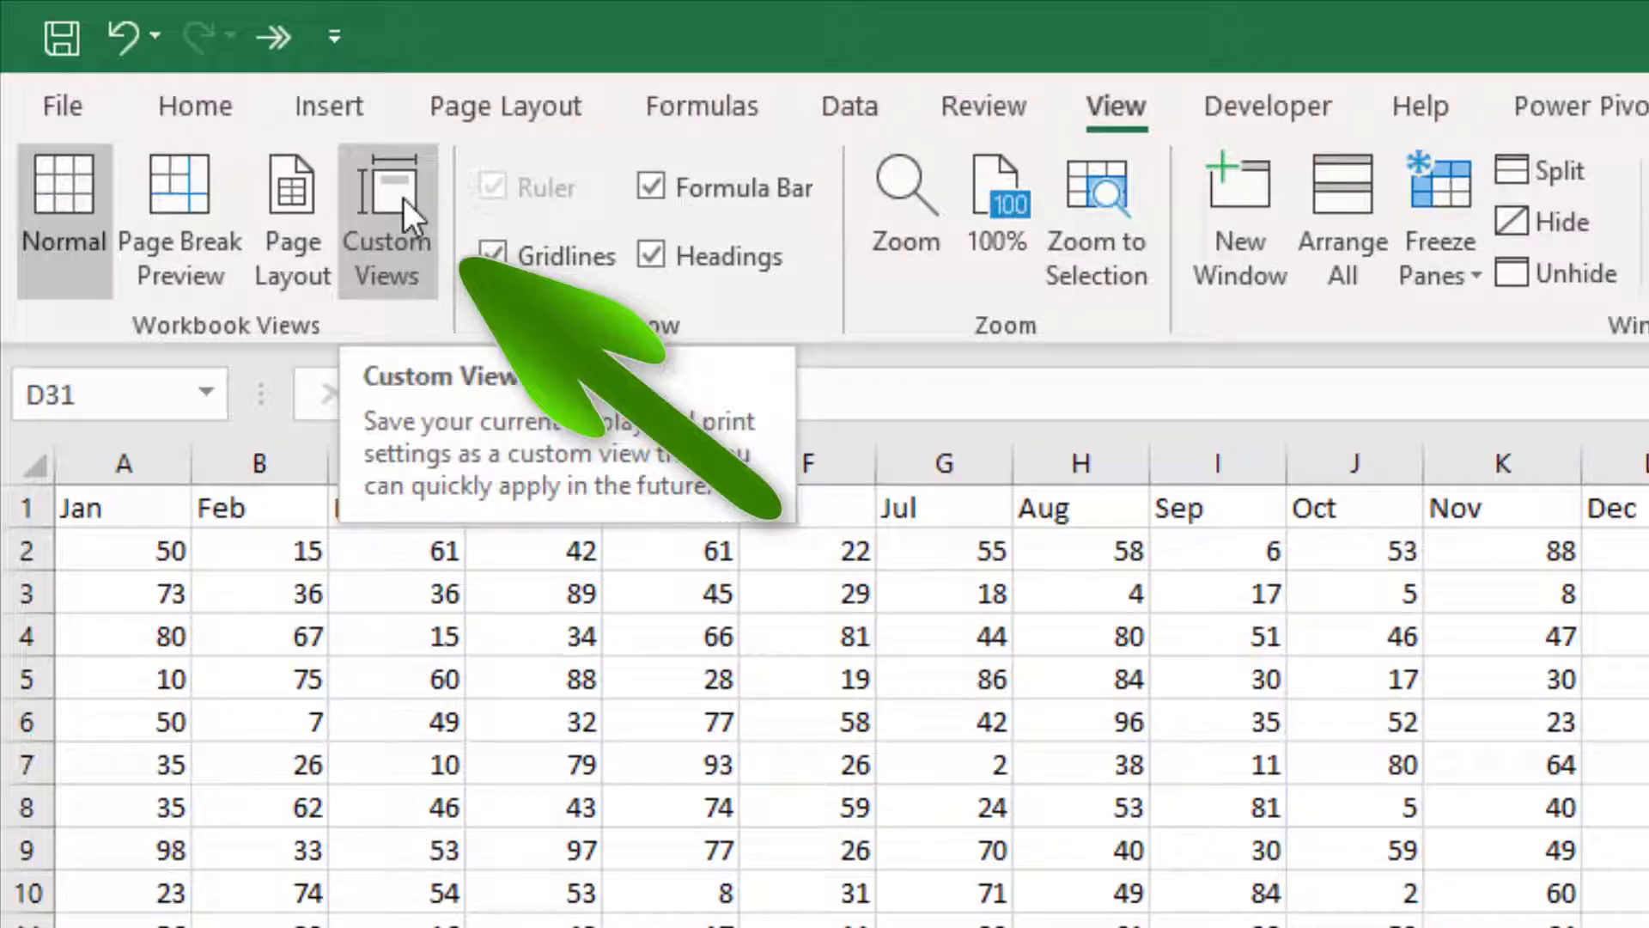
Add a custom view named 'MyWorkBook' with all twelve sheets visible.
{"action": "left_click", "coordinate": [404, 198]}
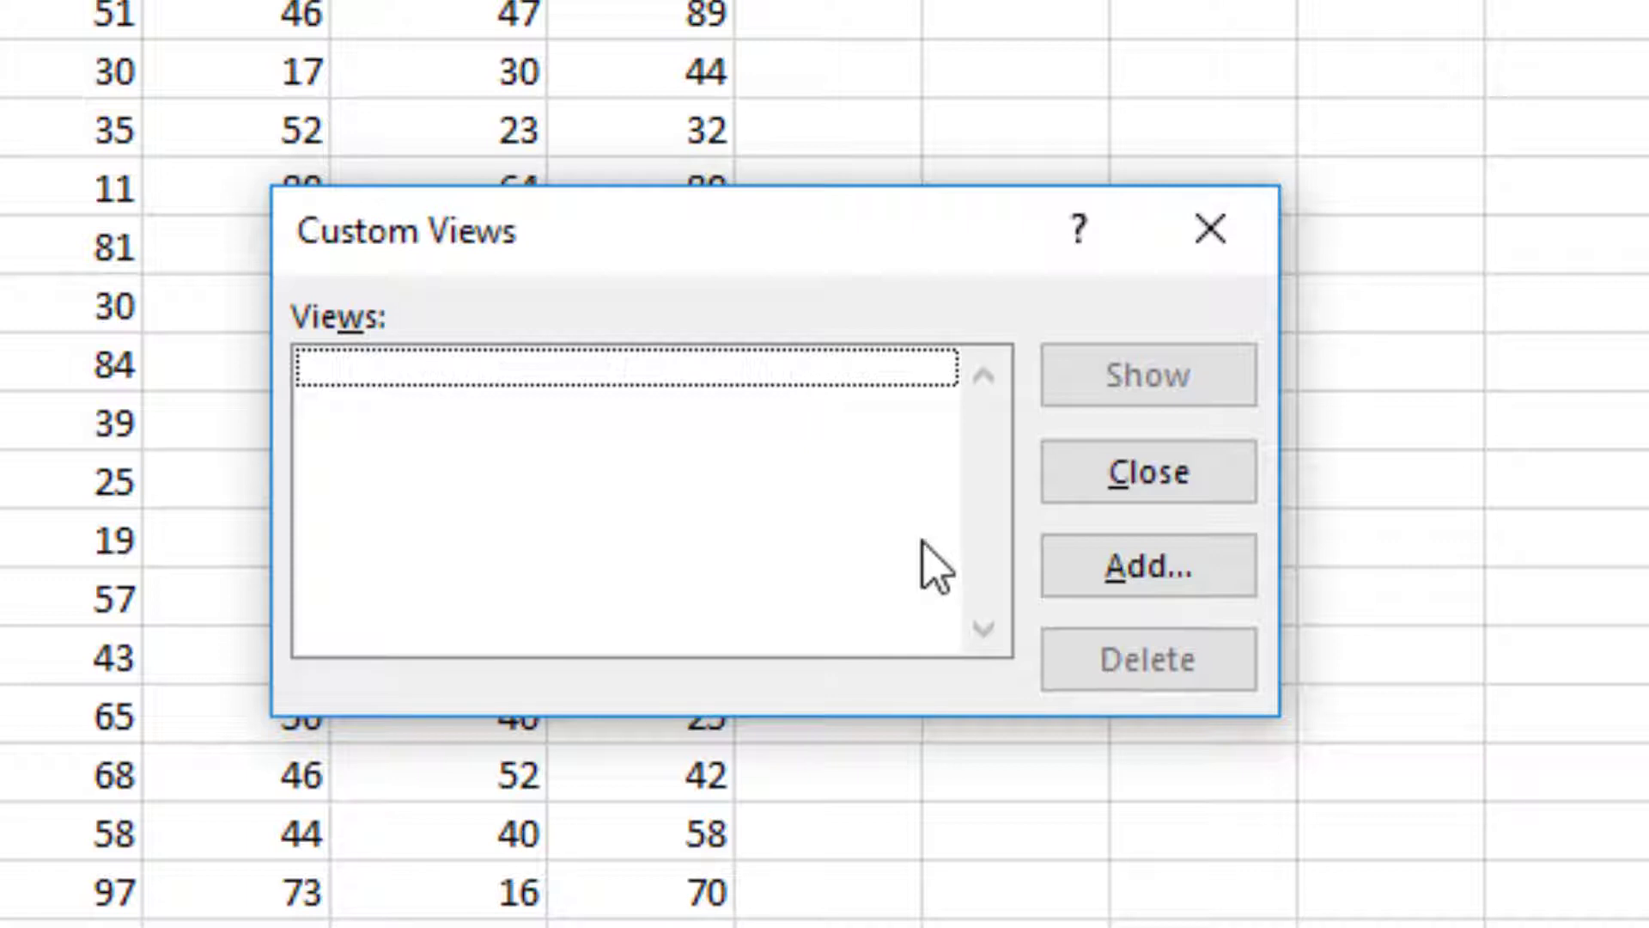
{"action": "left_click", "coordinate": [1151, 567]}
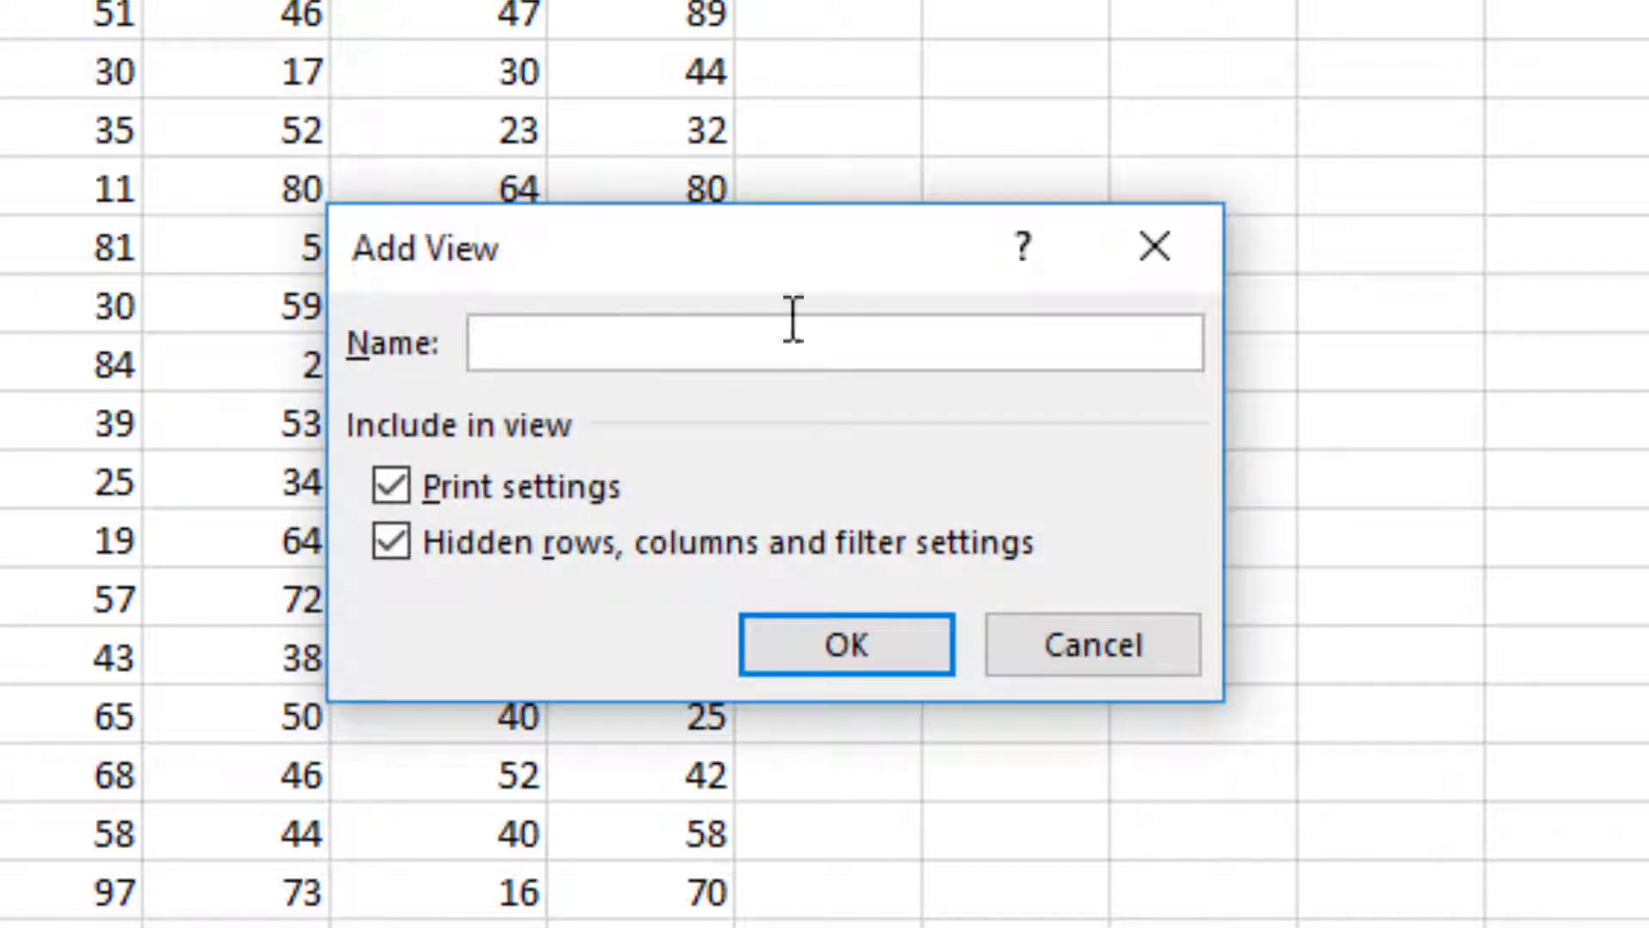
{"action": "type", "text": "MyWo"}
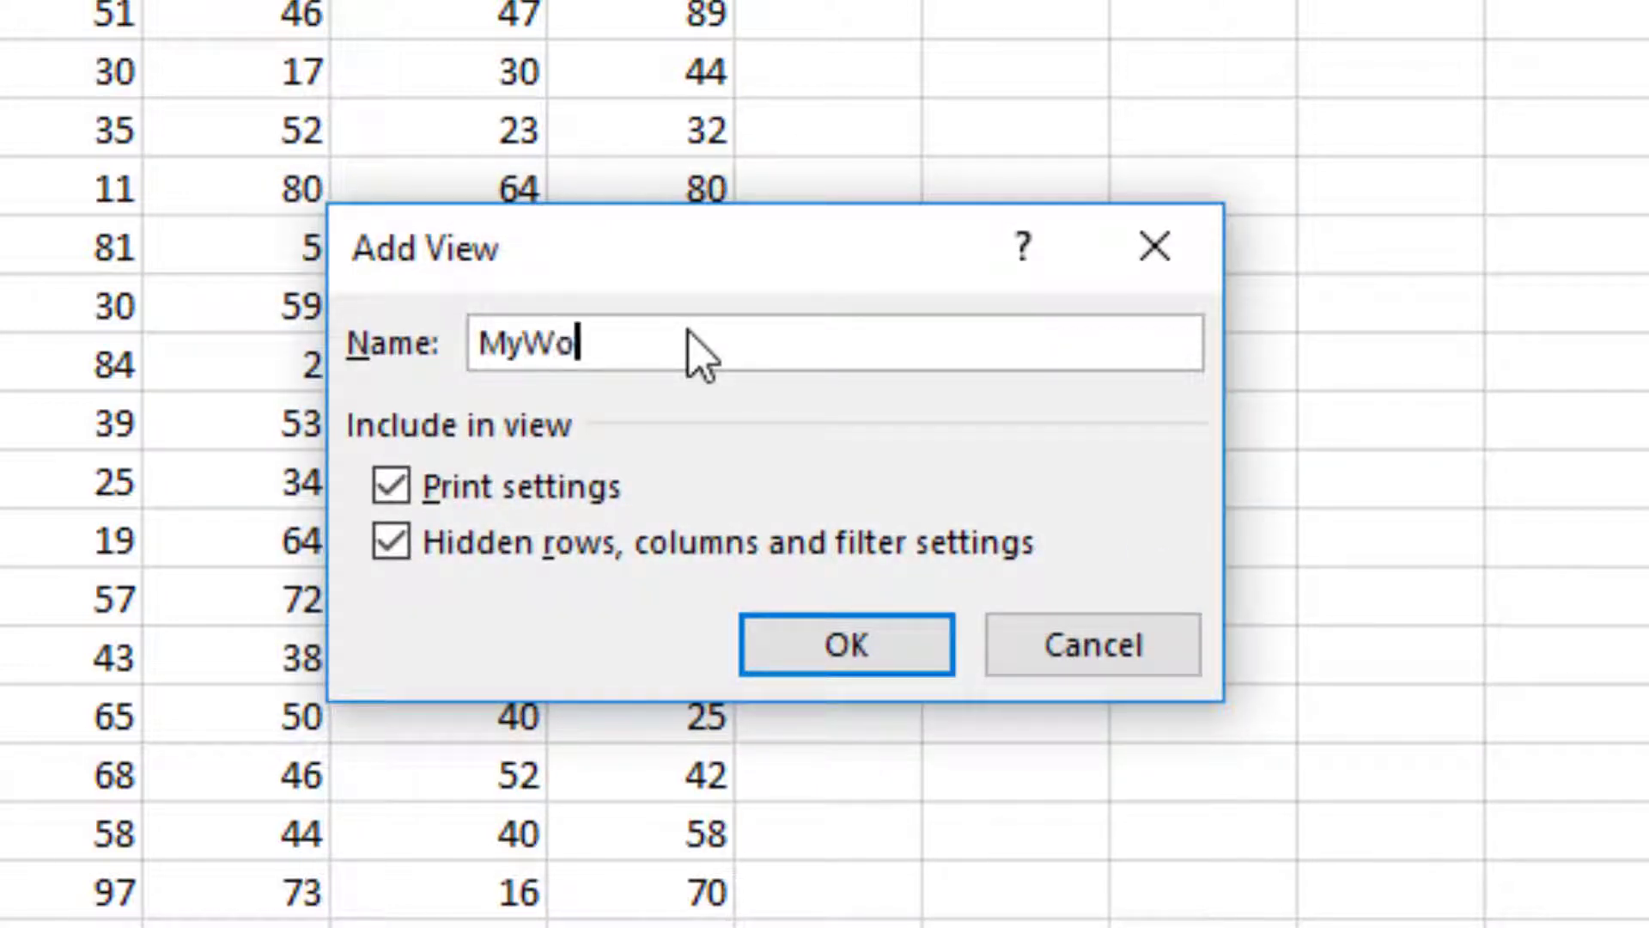
{"action": "type", "text": "rkBook"}
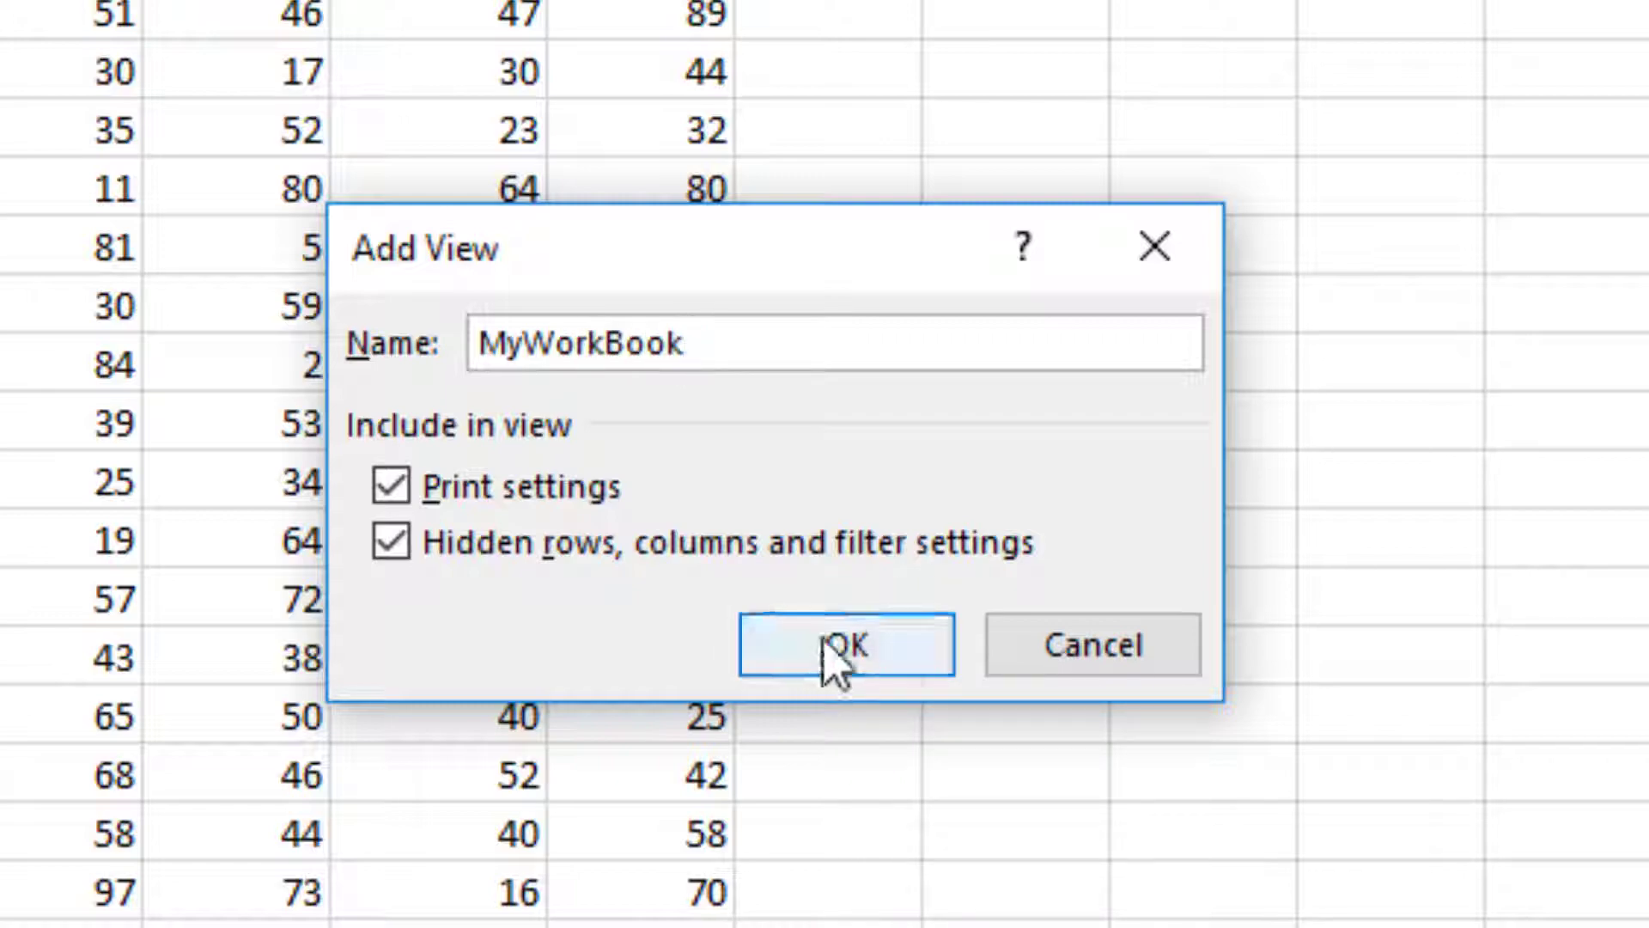
{"action": "left_click", "coordinate": [848, 640]}
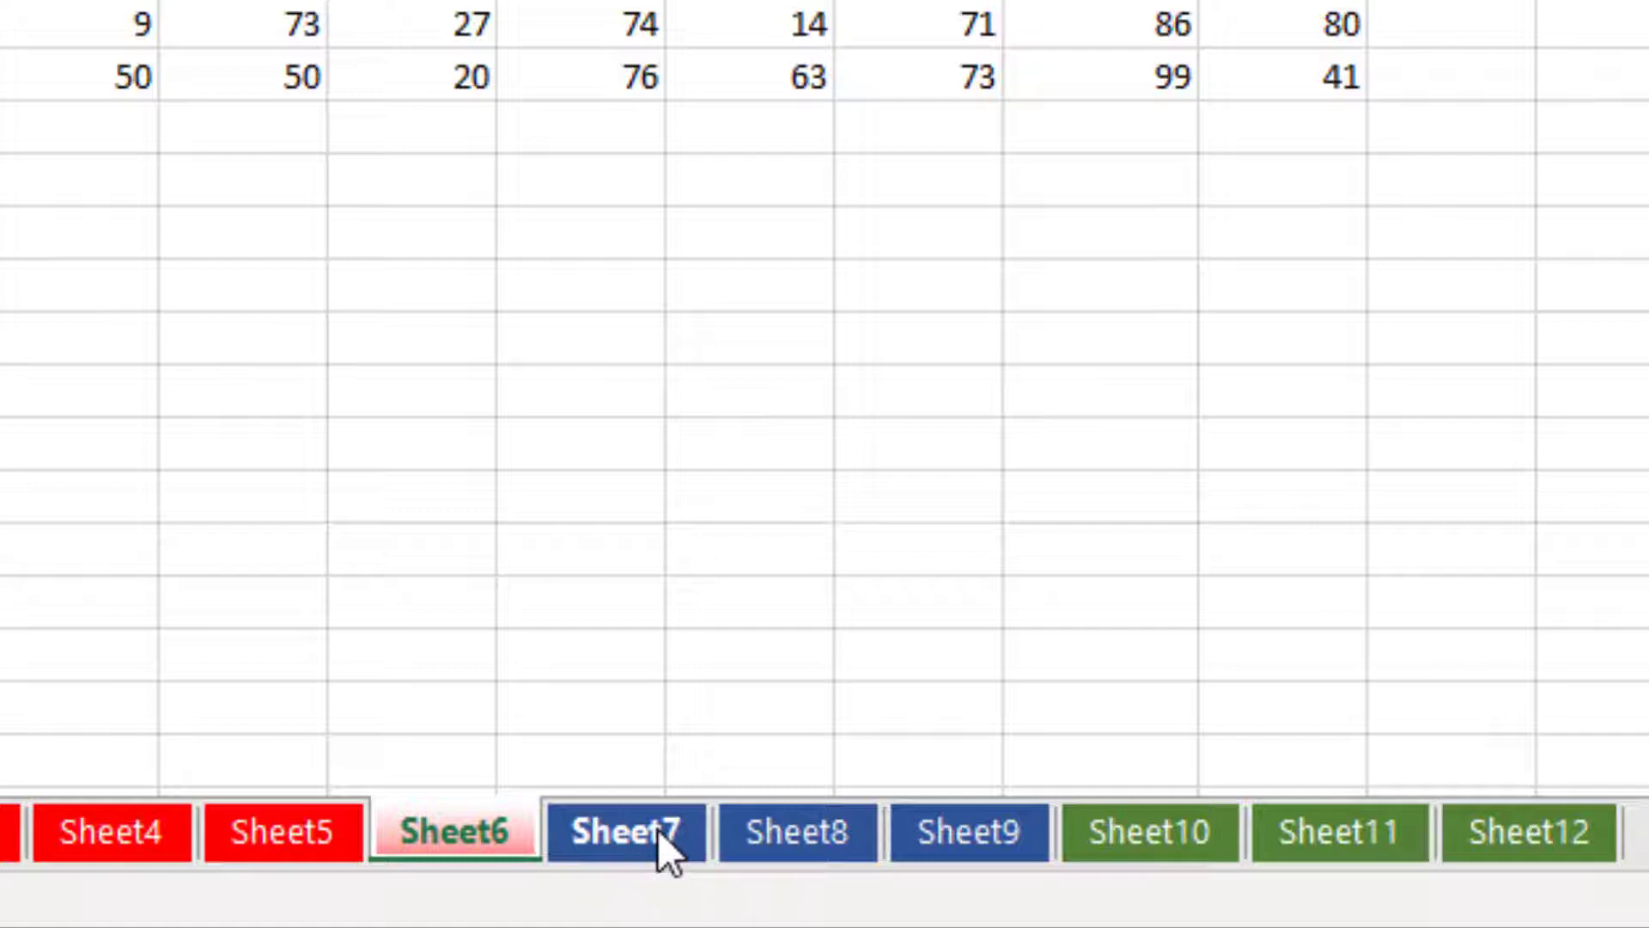
Group Sheet7–Sheet9 and hide them again, then select a cell on Sheet10.
{"action": "left_click", "coordinate": [640, 839]}
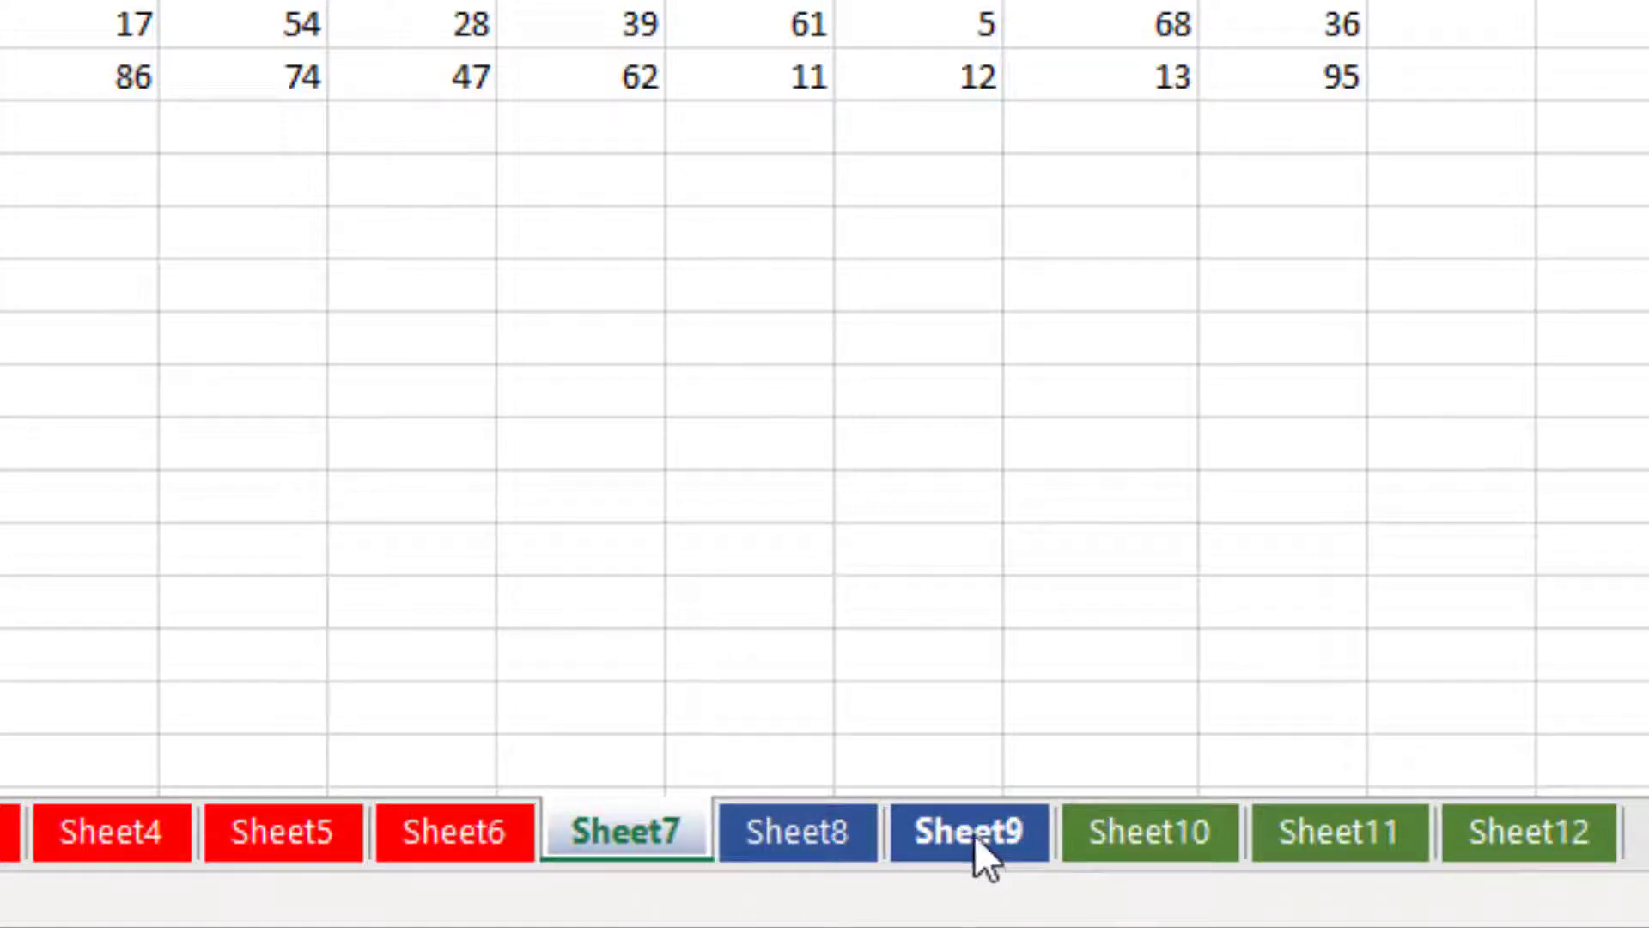
{"action": "key", "text": "shift"}
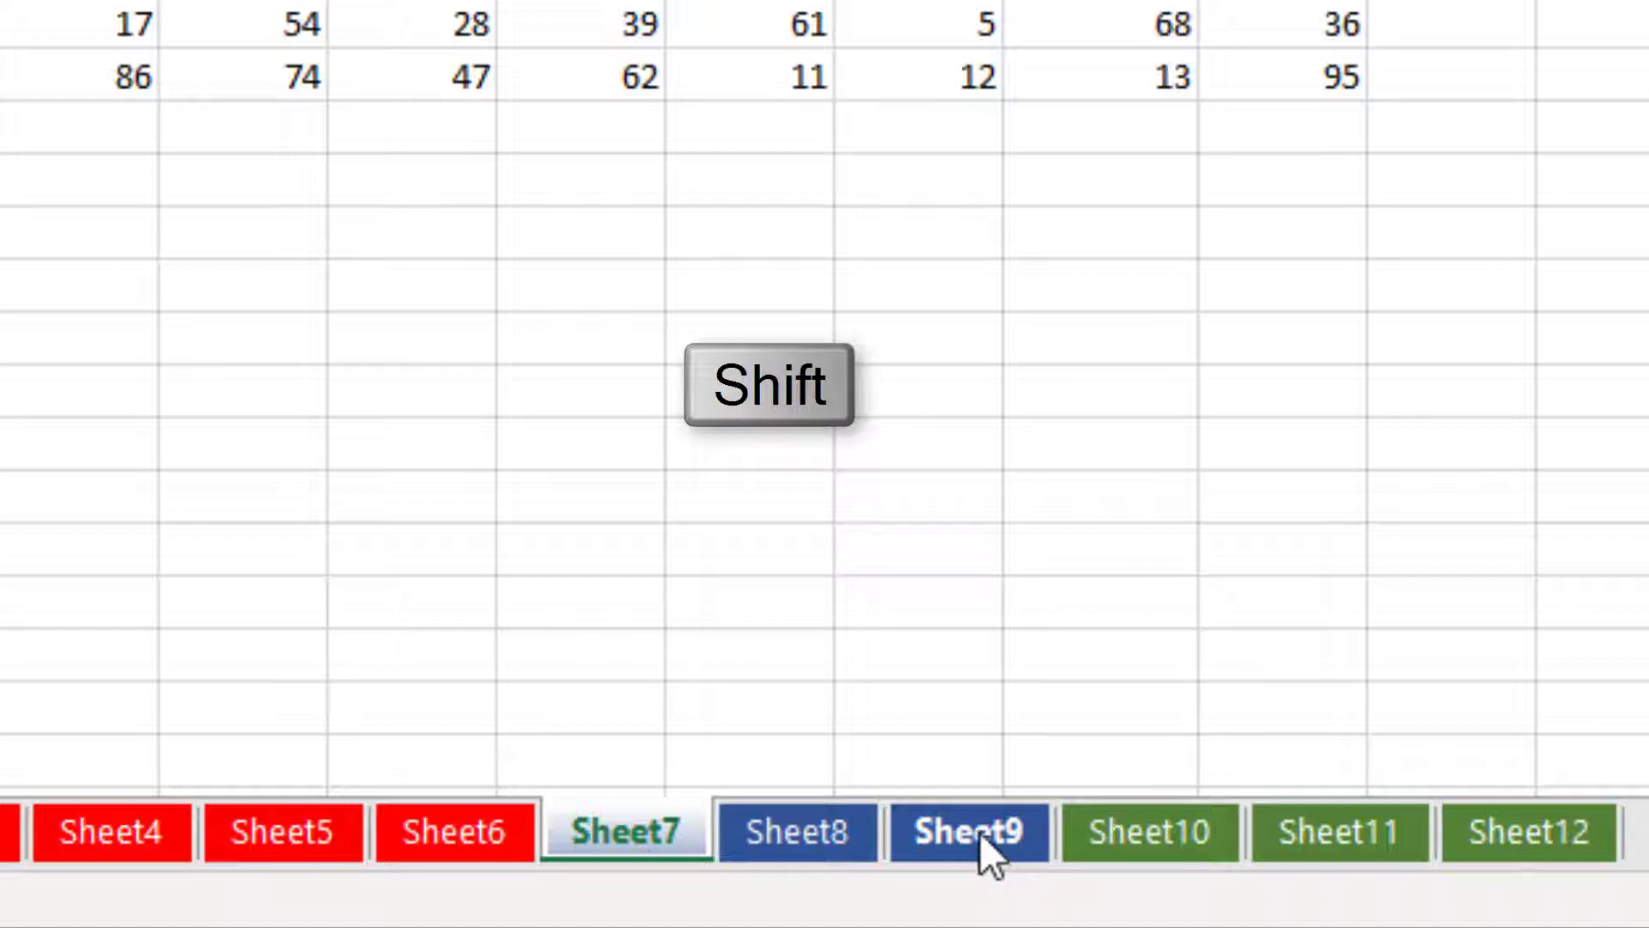
{"action": "left_click", "coordinate": [979, 837], "text": "shift"}
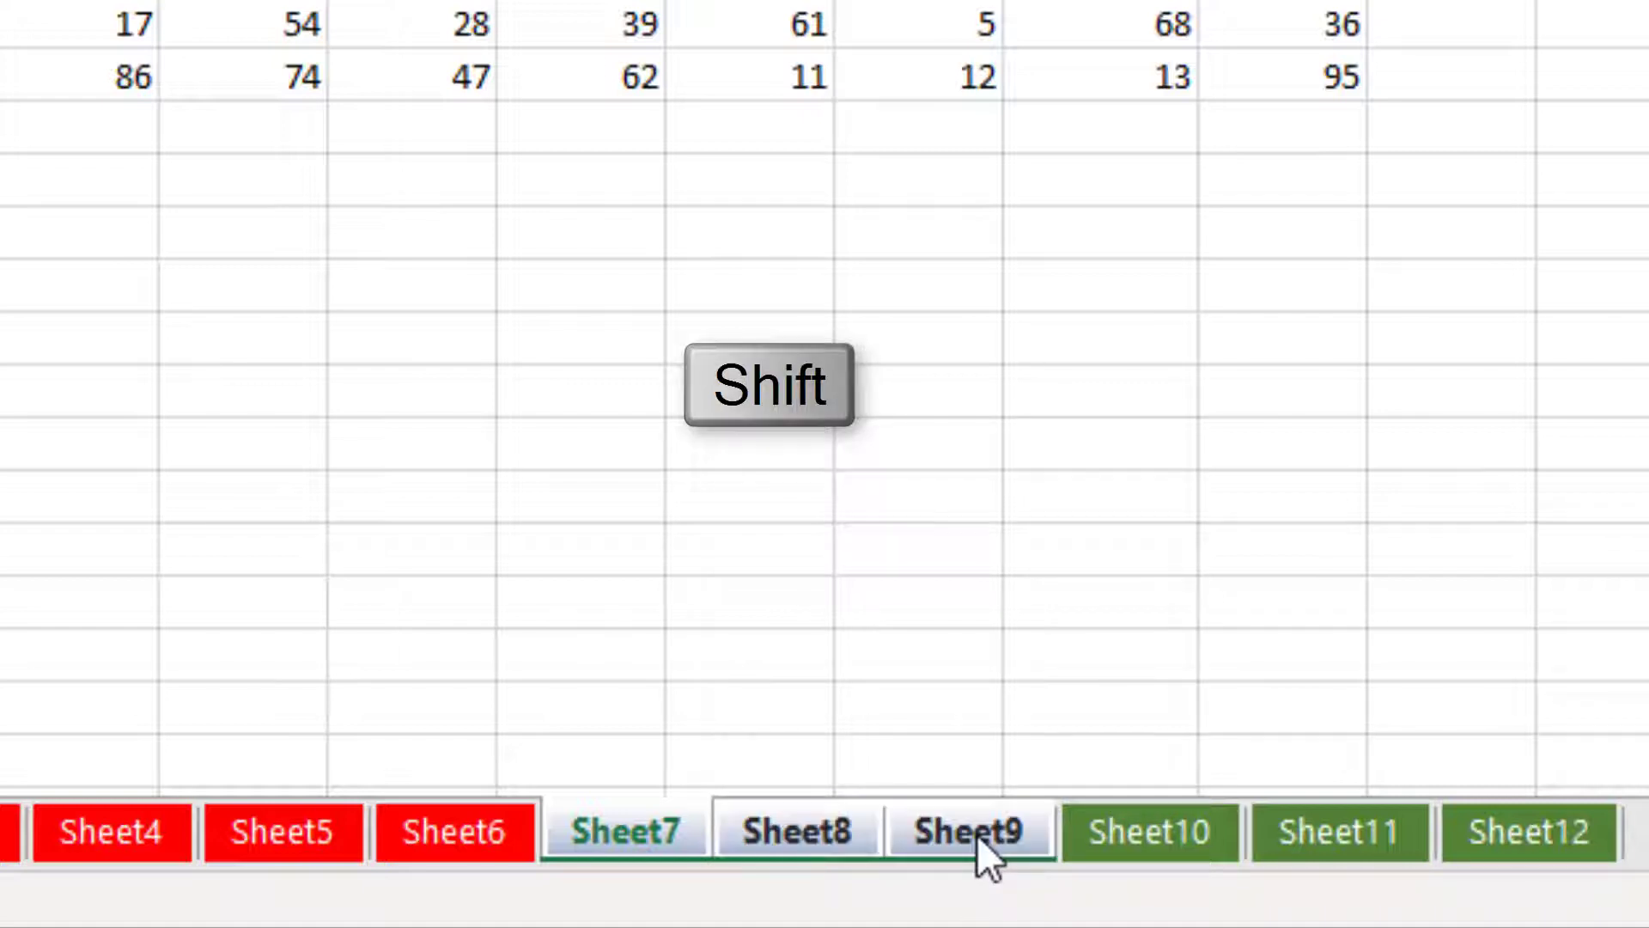
{"action": "right_click", "coordinate": [797, 826]}
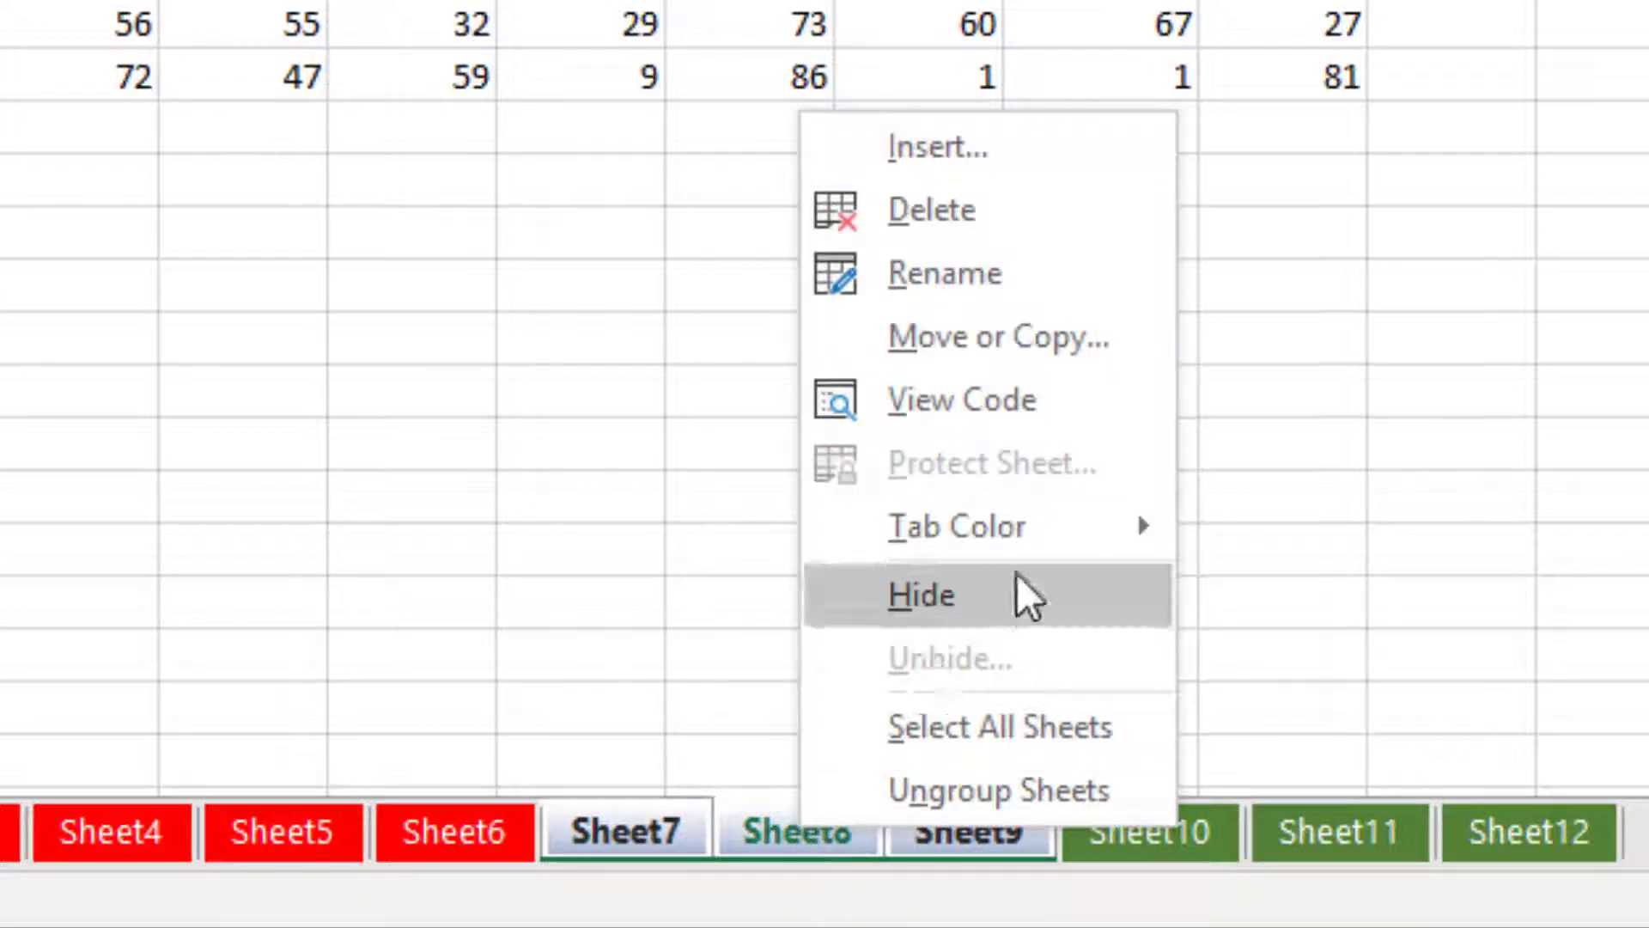
{"action": "left_click", "coordinate": [987, 598]}
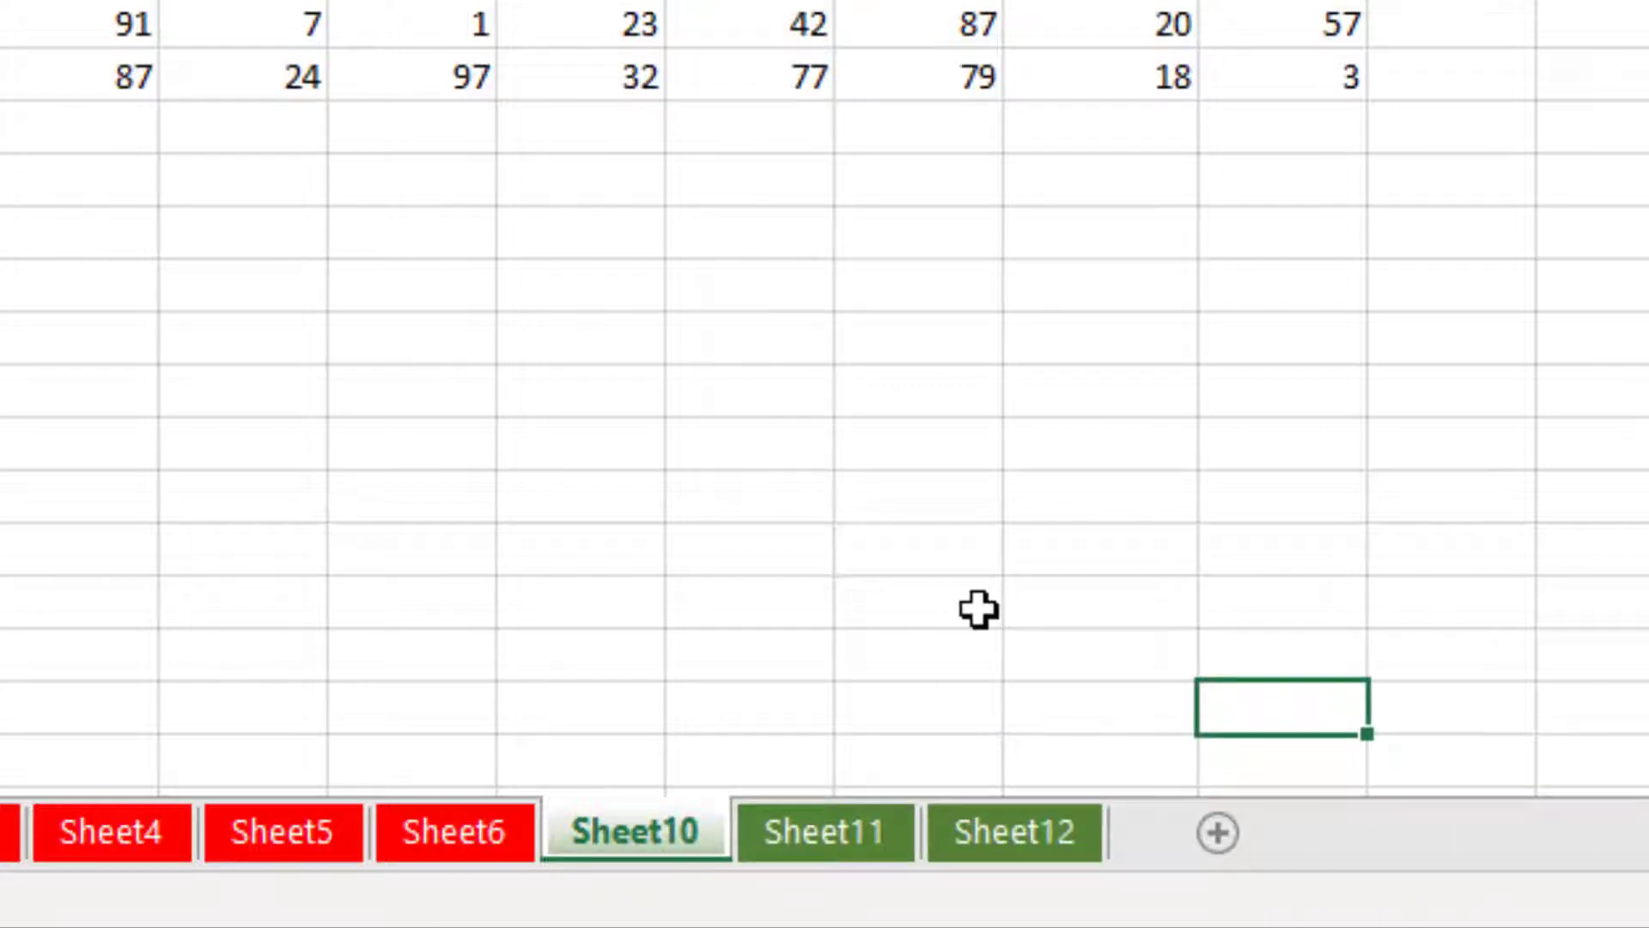
{"action": "left_click", "coordinate": [754, 743]}
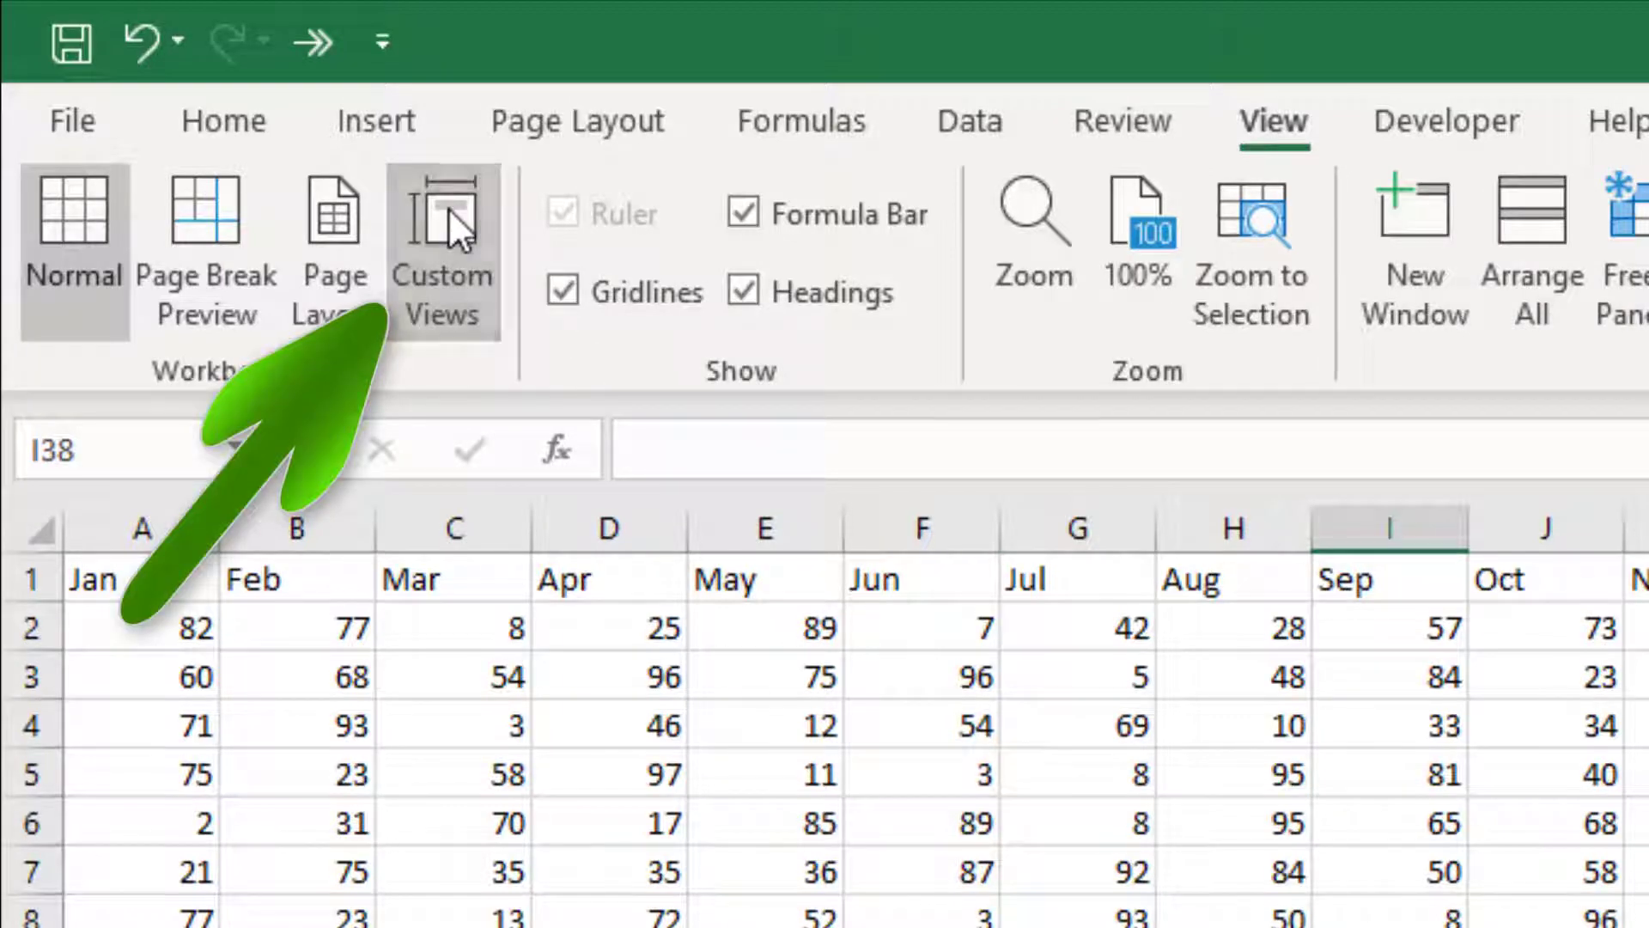
Add a second custom view named 'Customer' with Sheet7–Sheet9 hidden.
{"action": "left_click", "coordinate": [449, 209]}
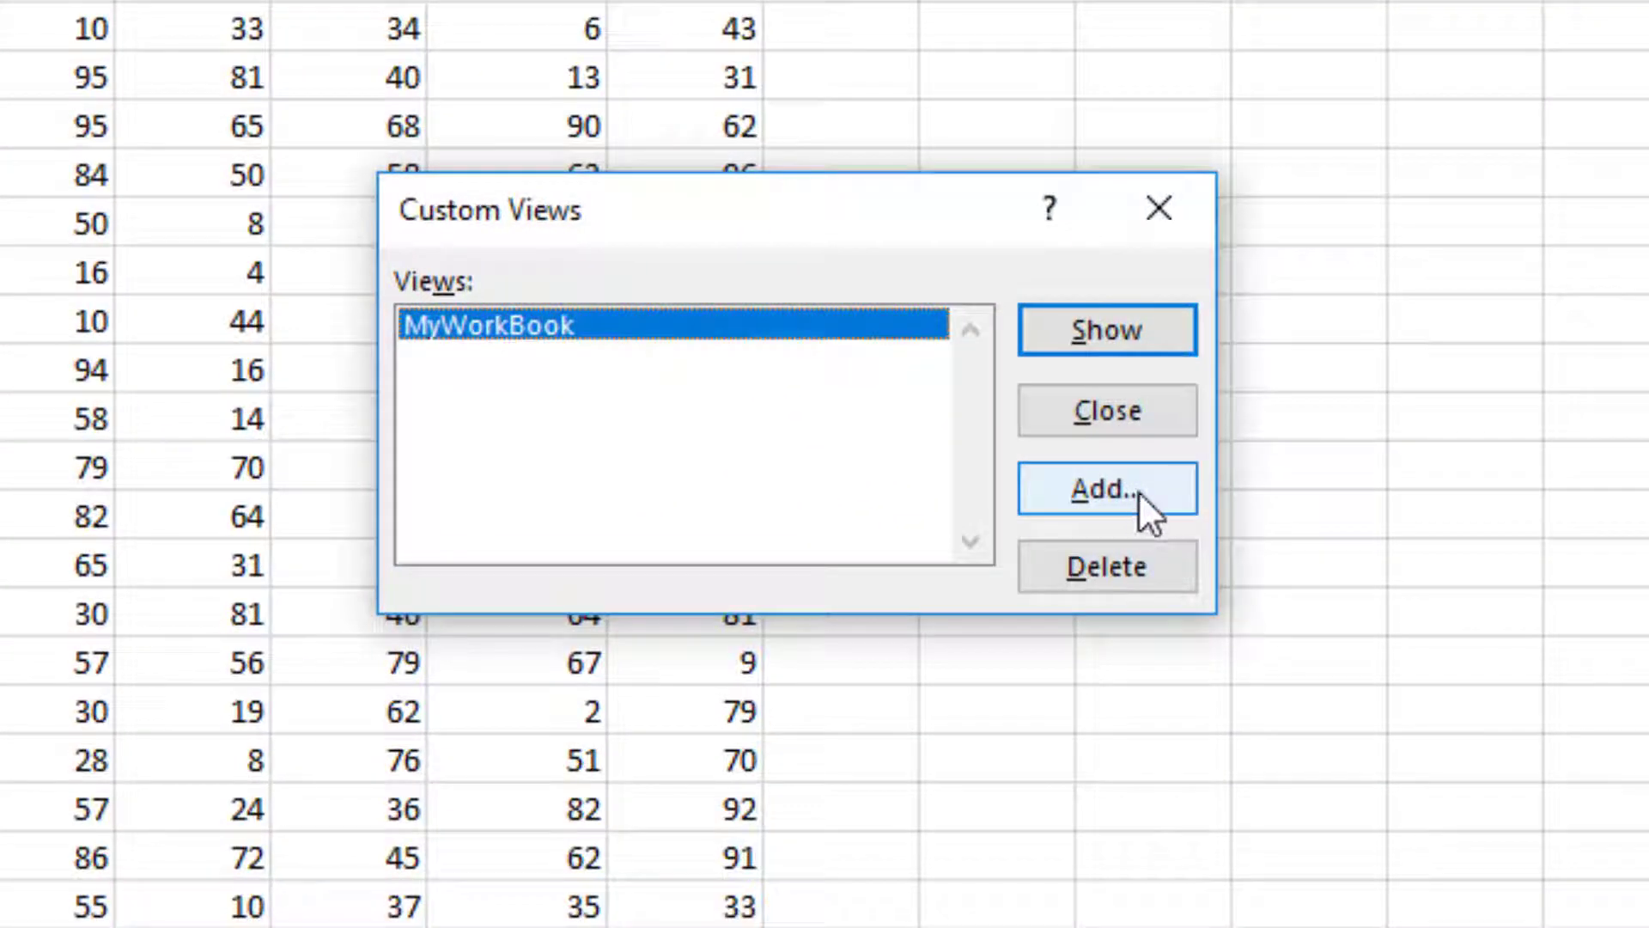
{"action": "left_click", "coordinate": [1137, 489]}
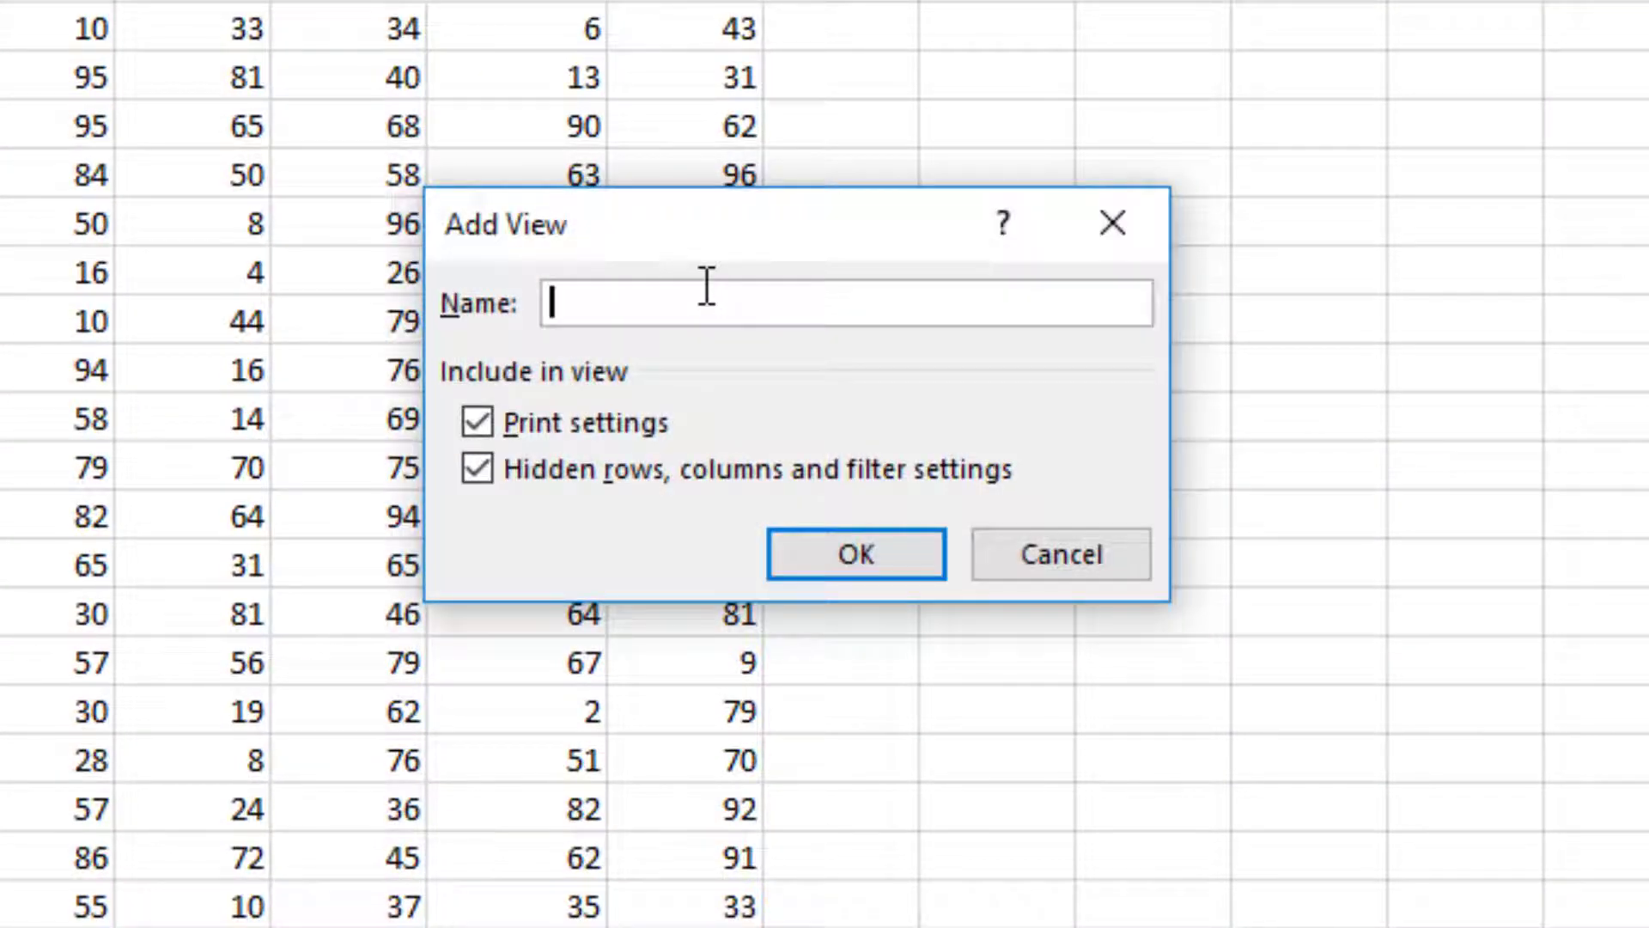
{"action": "type", "text": "Customer"}
{"action": "left_click", "coordinate": [896, 562]}
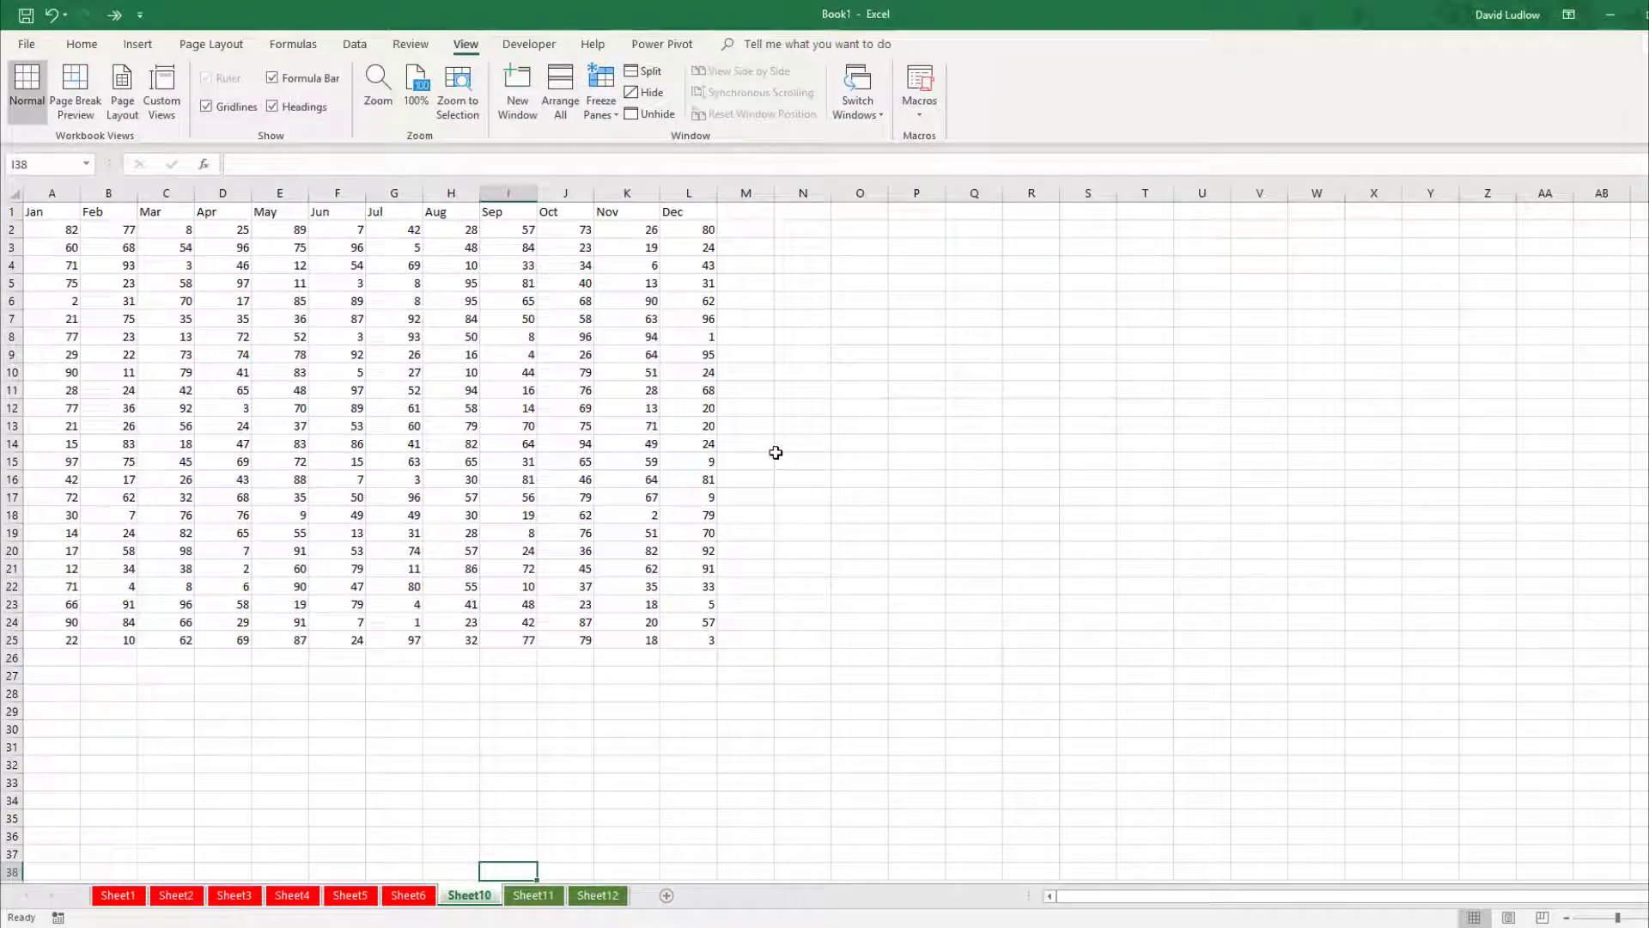
Select cell K32 and show the MyWorkBook view, restoring all twelve sheets.
{"action": "left_click", "coordinate": [631, 762]}
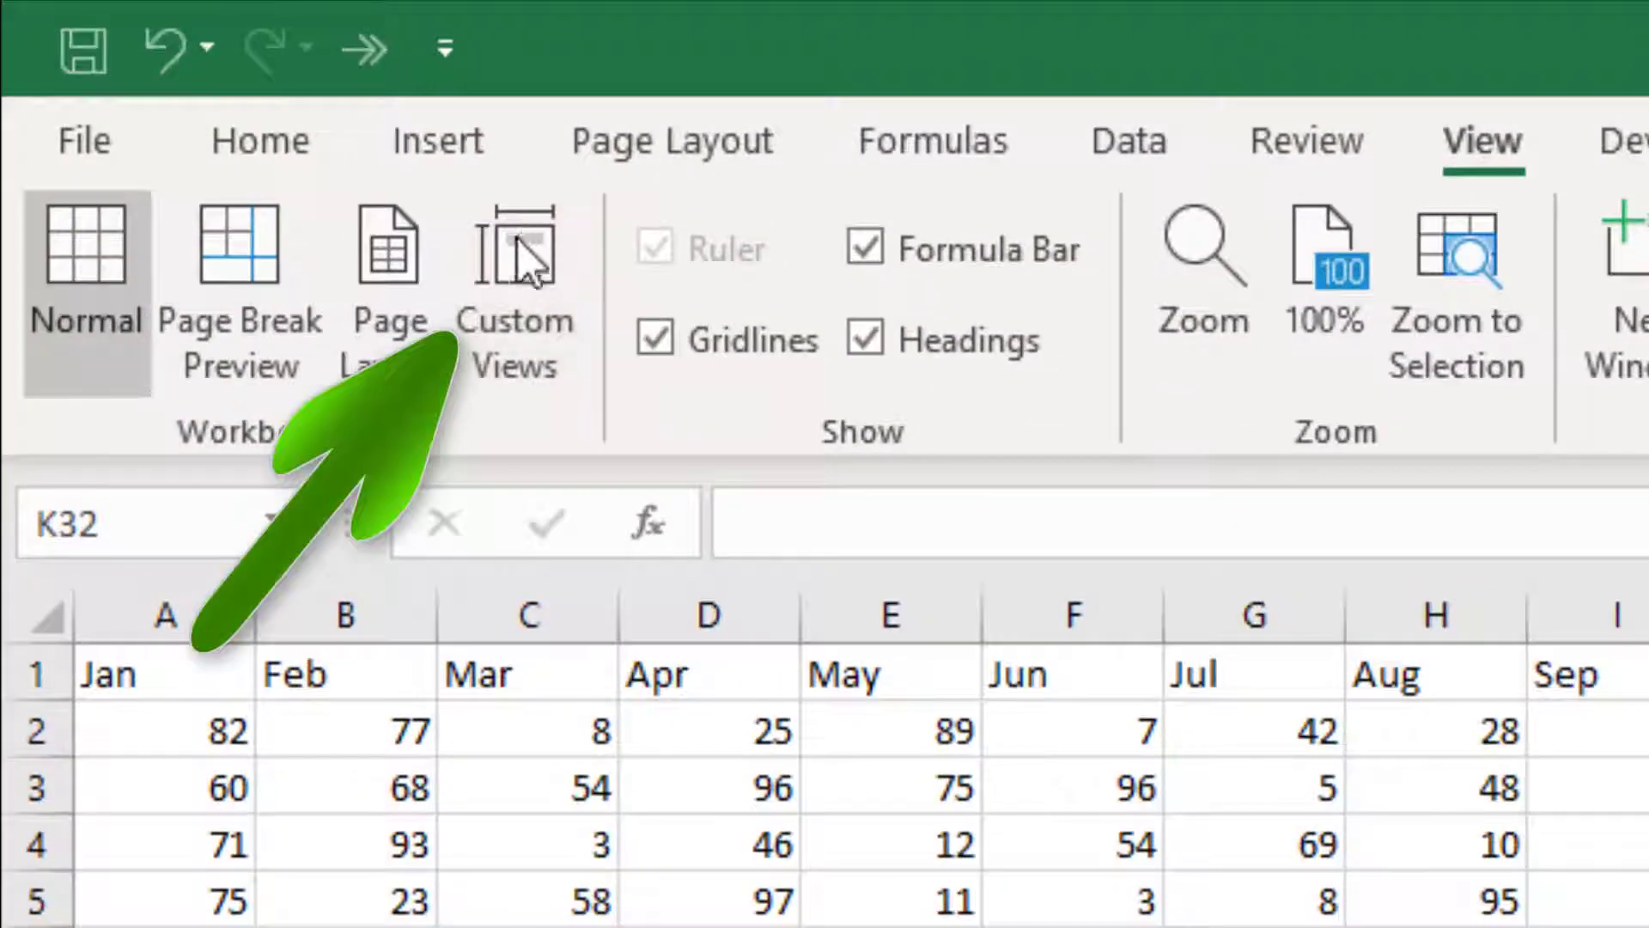
{"action": "left_click", "coordinate": [516, 284]}
{"action": "left_click", "coordinate": [592, 533]}
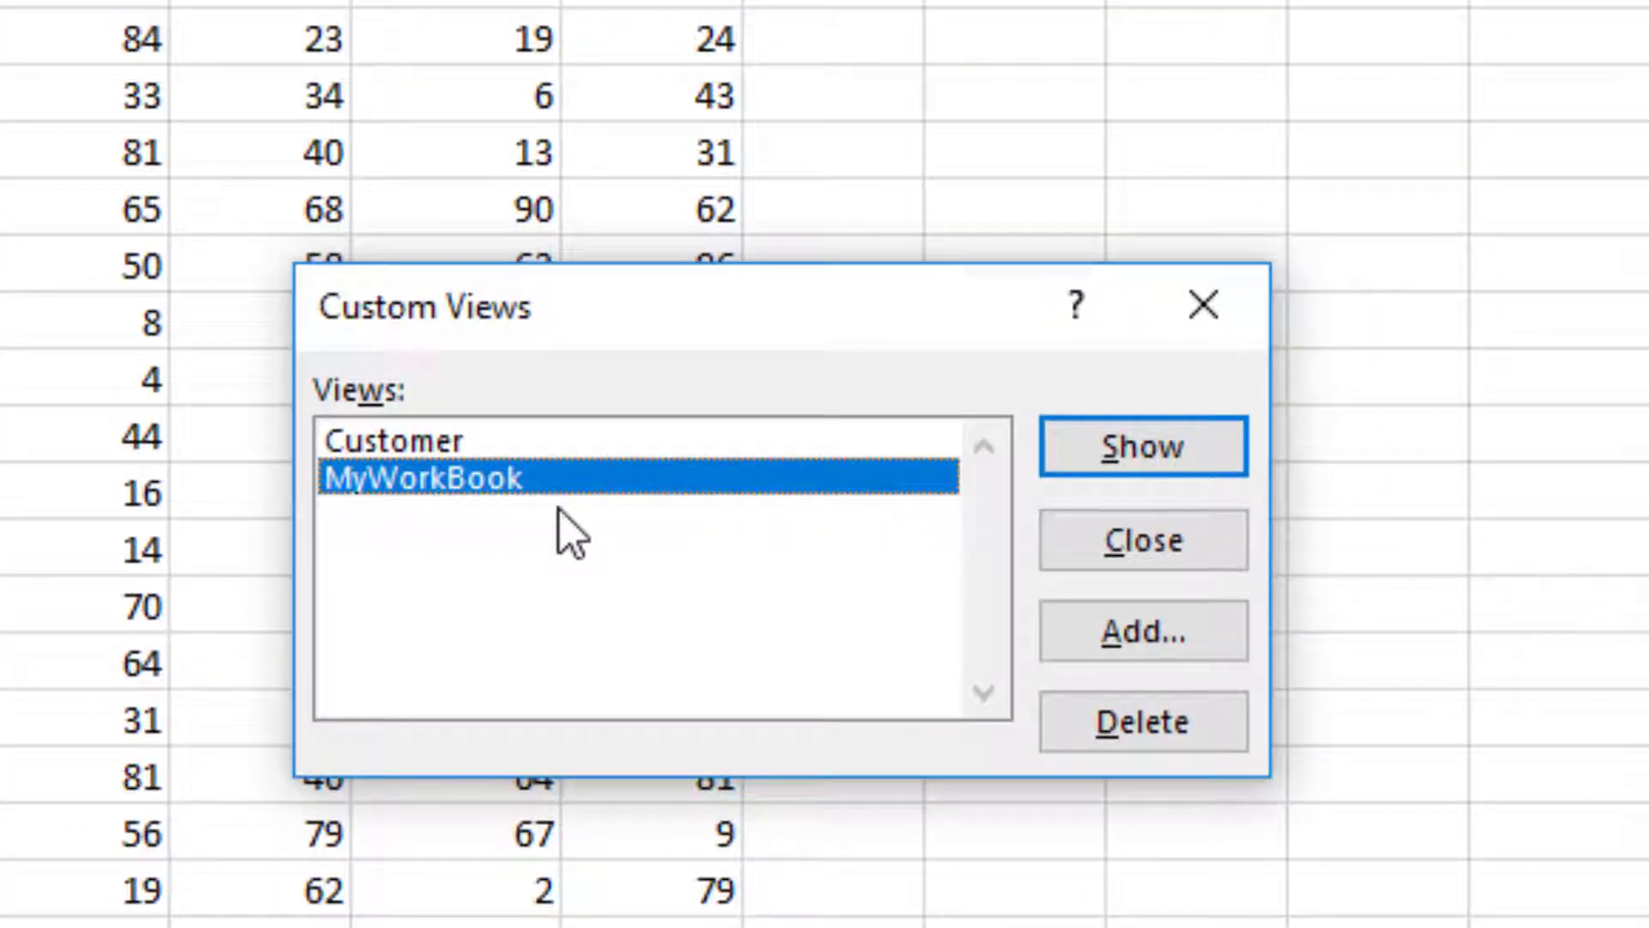
{"action": "left_click", "coordinate": [1177, 451]}
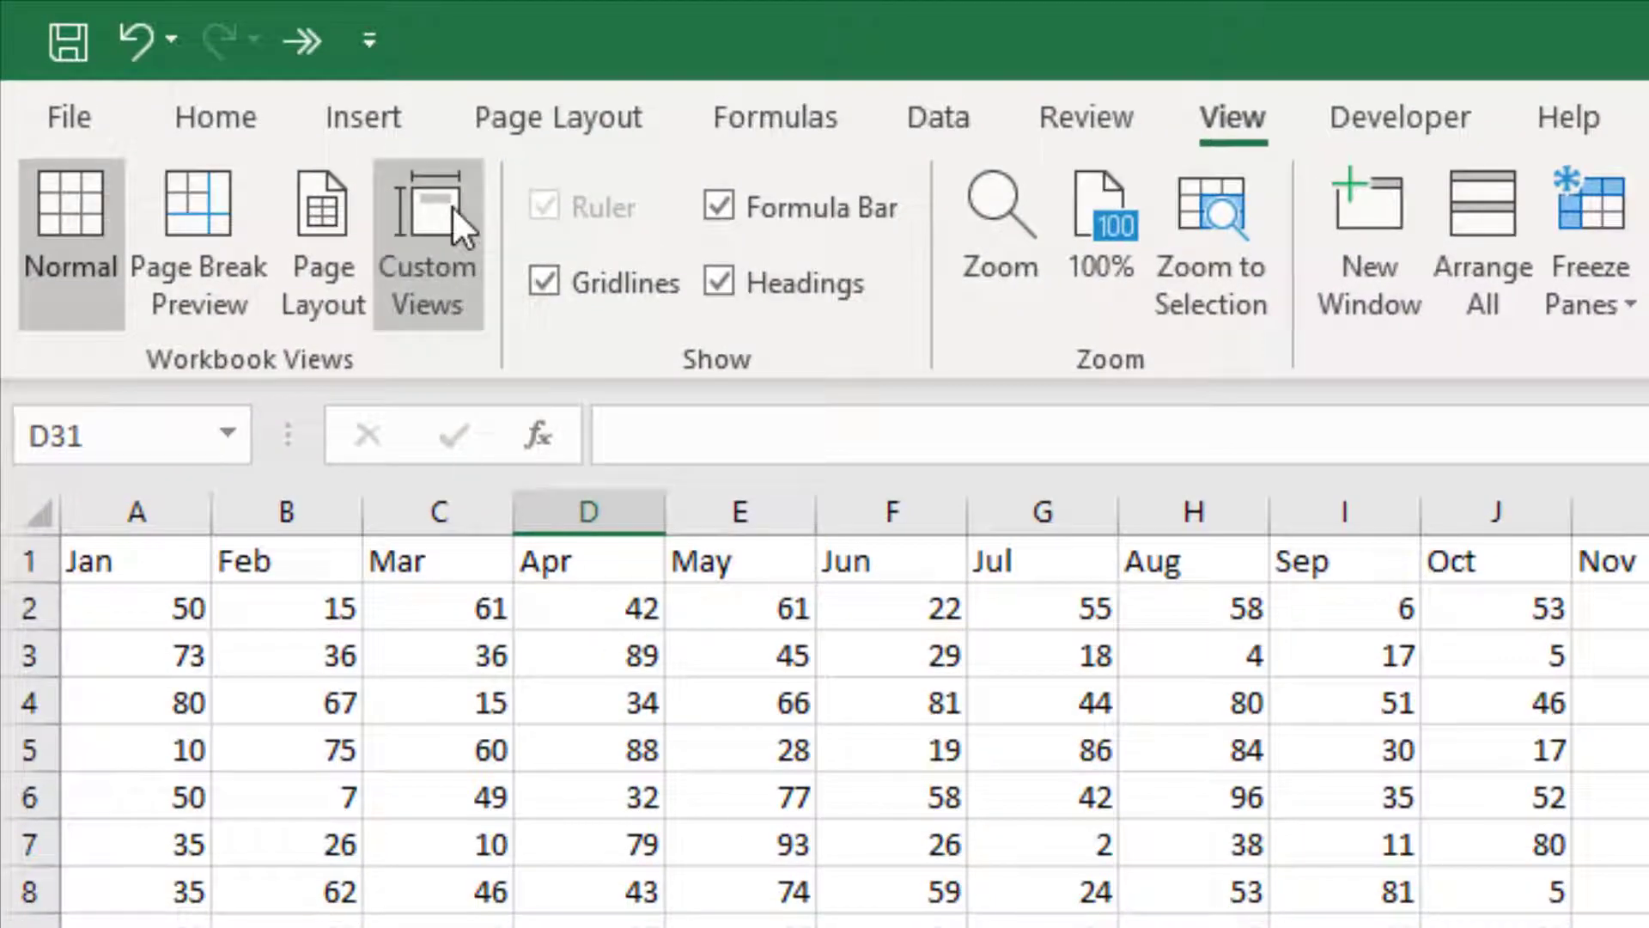
Show the Customer custom view so Sheet7–Sheet9 are hidden again.
{"action": "left_click", "coordinate": [433, 208]}
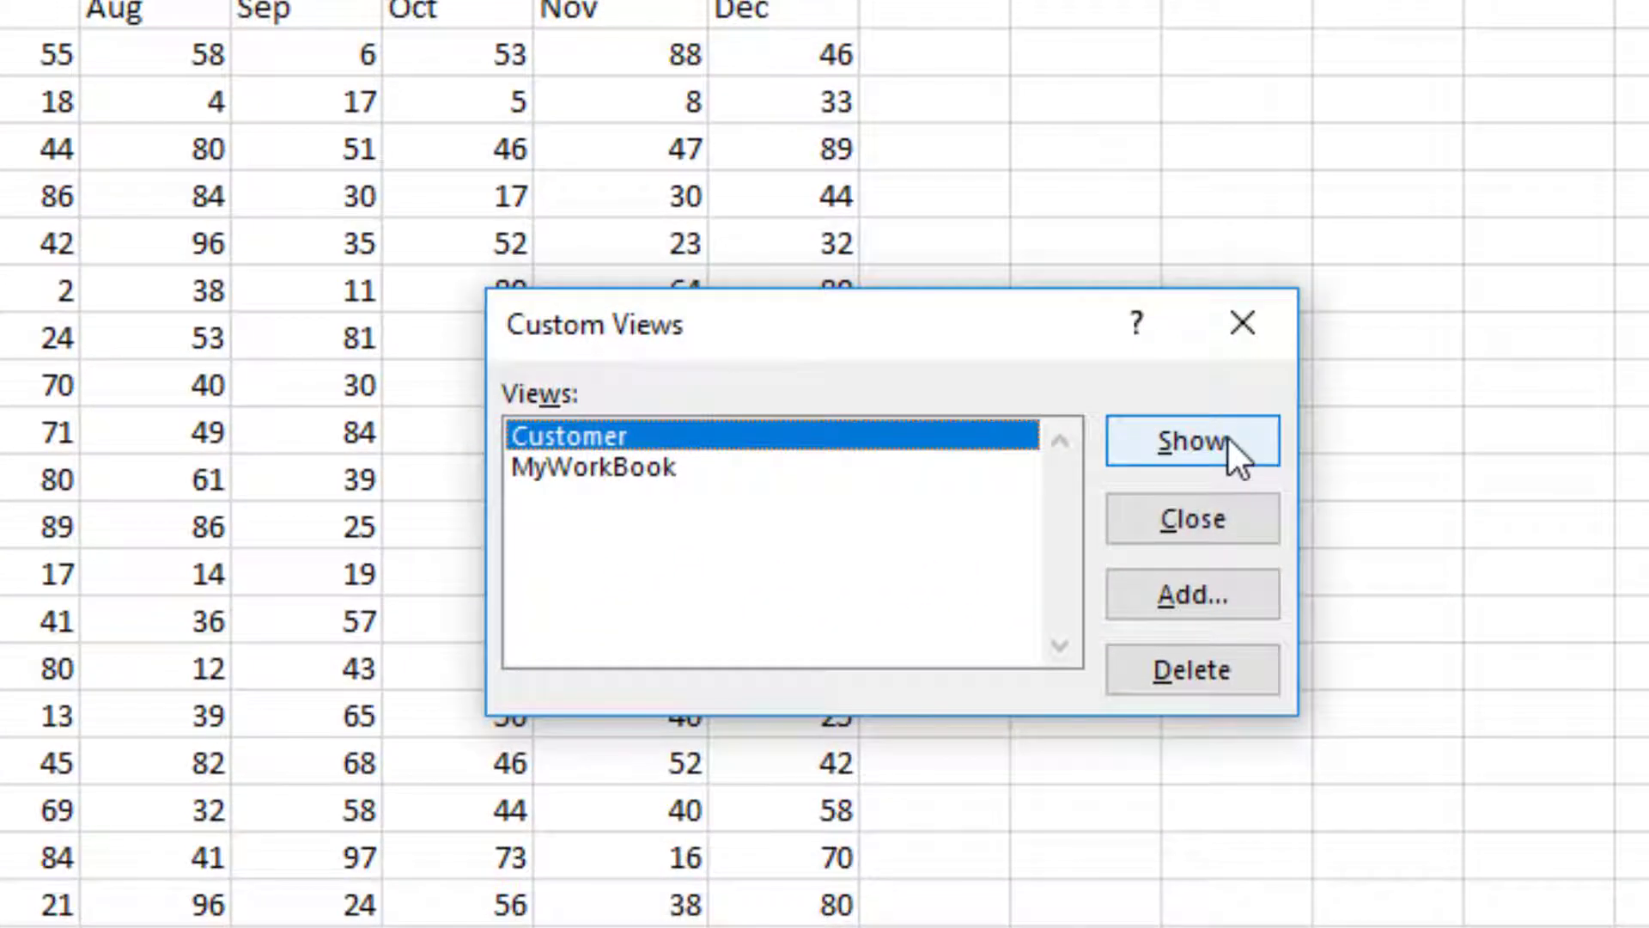
{"action": "left_click", "coordinate": [1227, 438]}
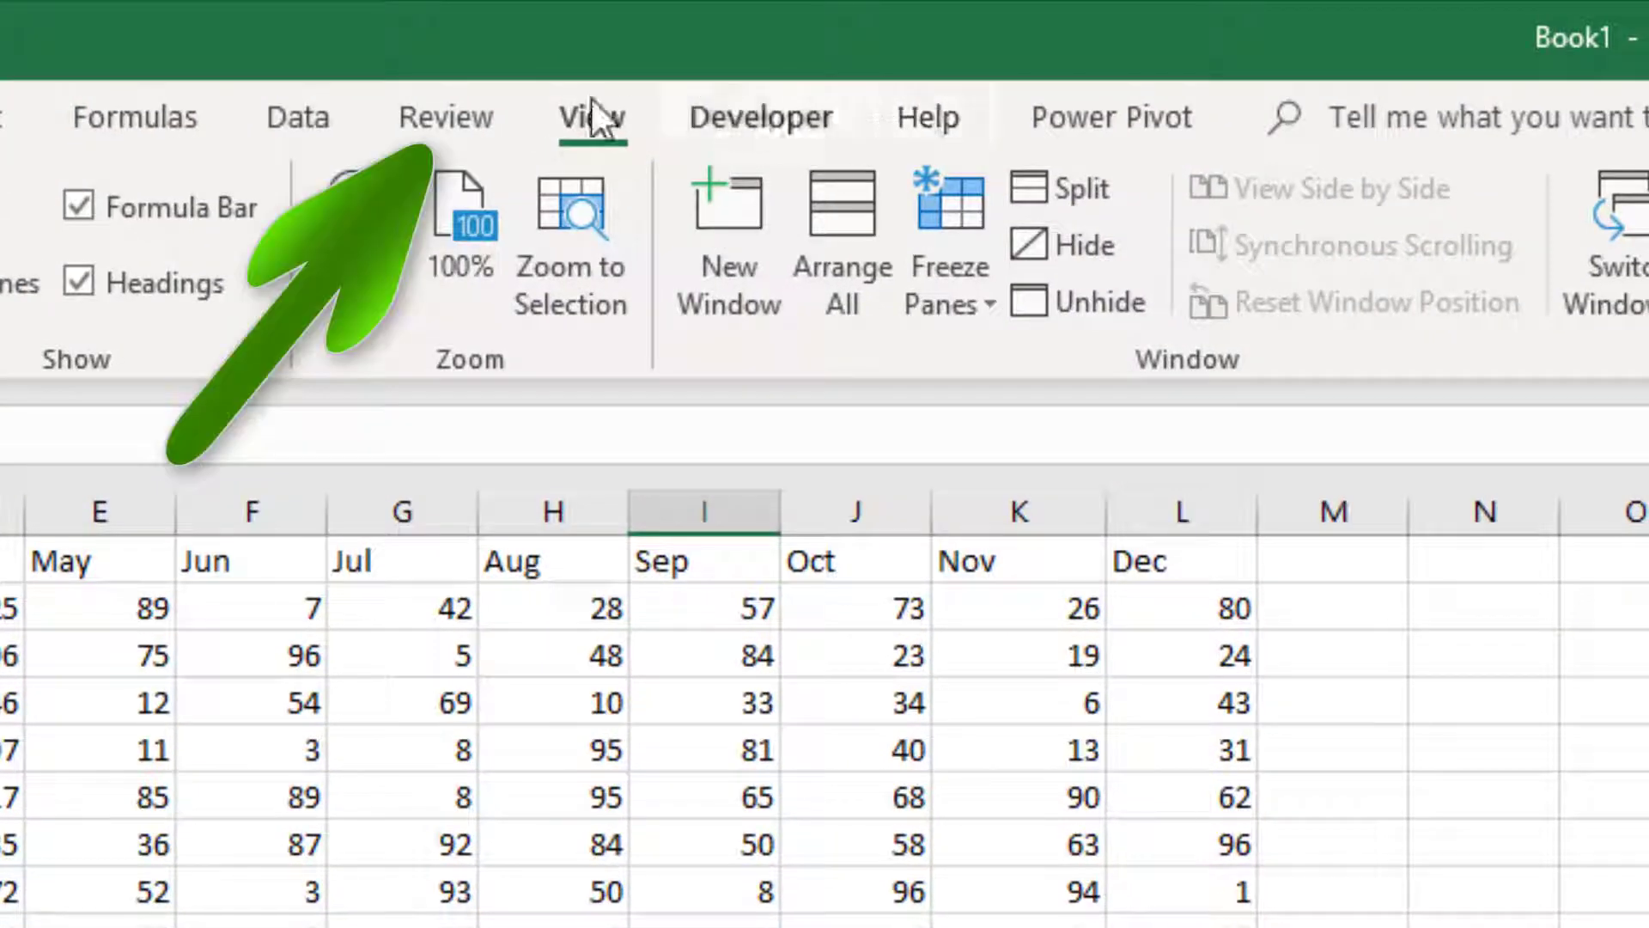
Protect the workbook structure with a password, entering it twice to confirm.
{"action": "left_click", "coordinate": [456, 111]}
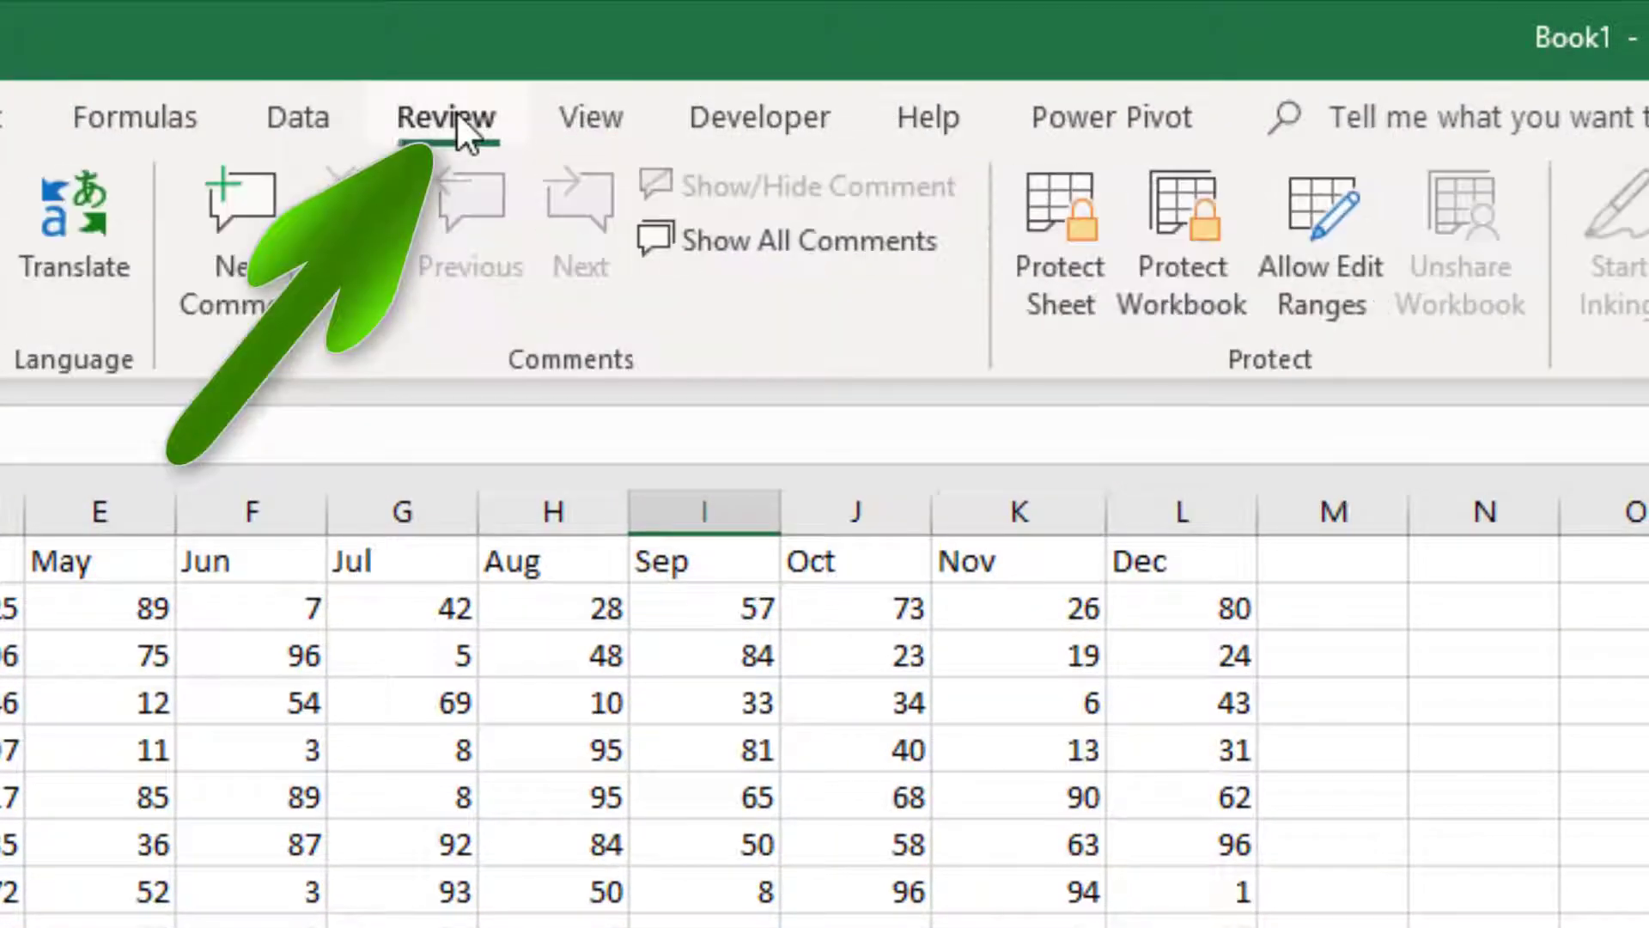
{"action": "left_click", "coordinate": [1188, 216]}
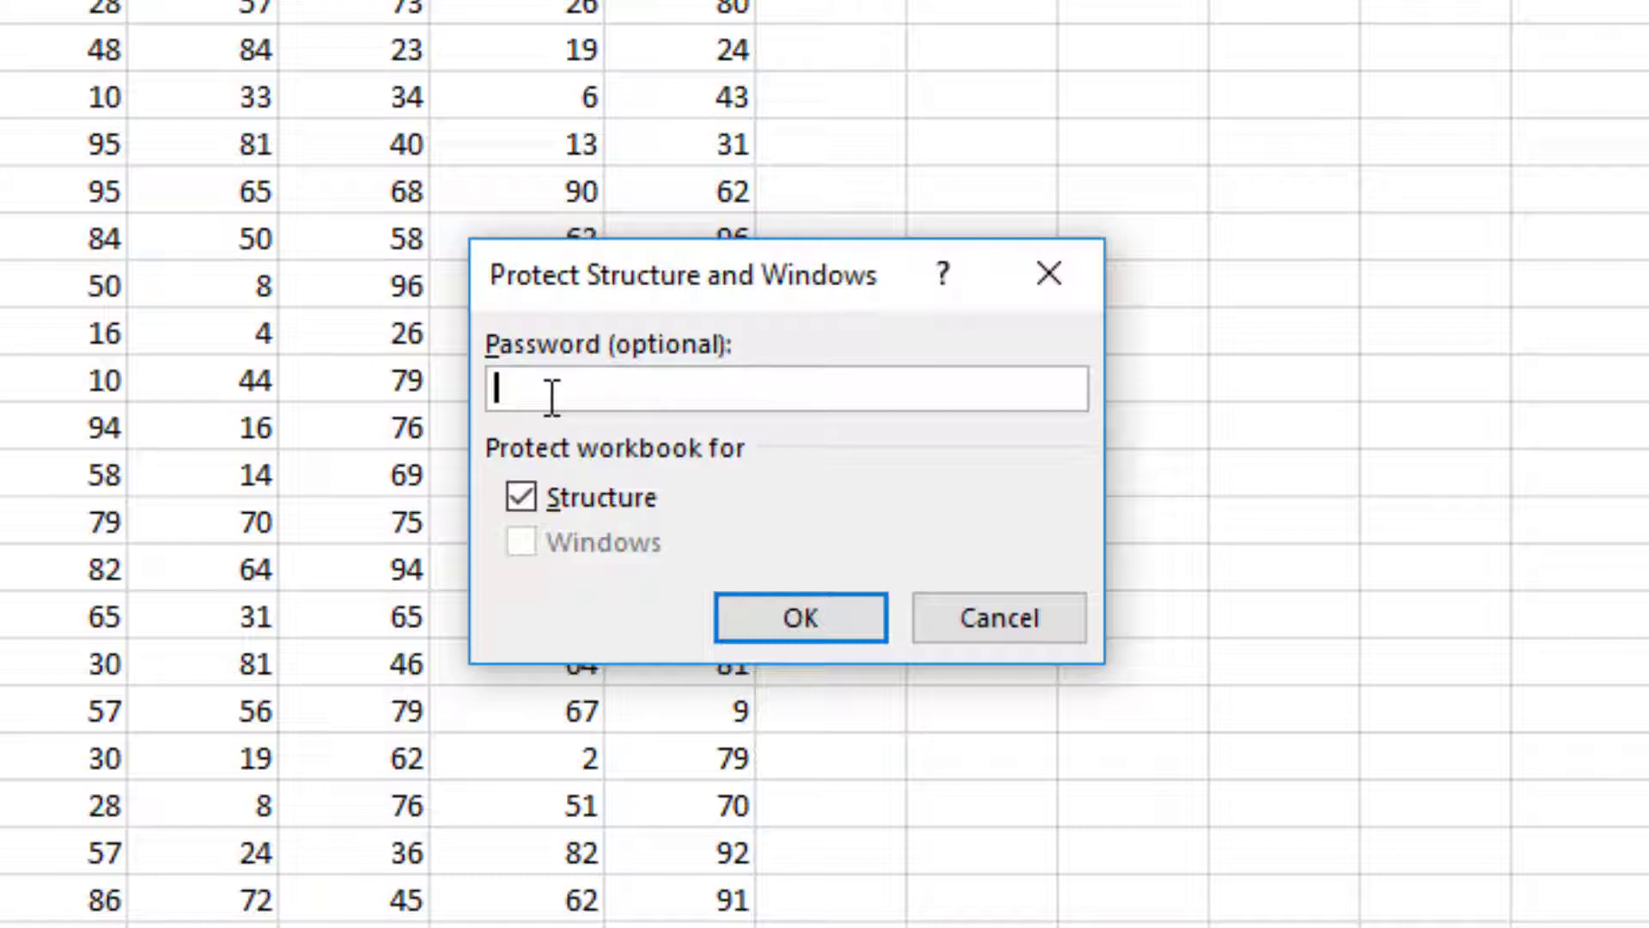
{"action": "type", "text": "1234567"}
{"action": "left_click", "coordinate": [804, 613]}
{"action": "type", "text": "1234567"}
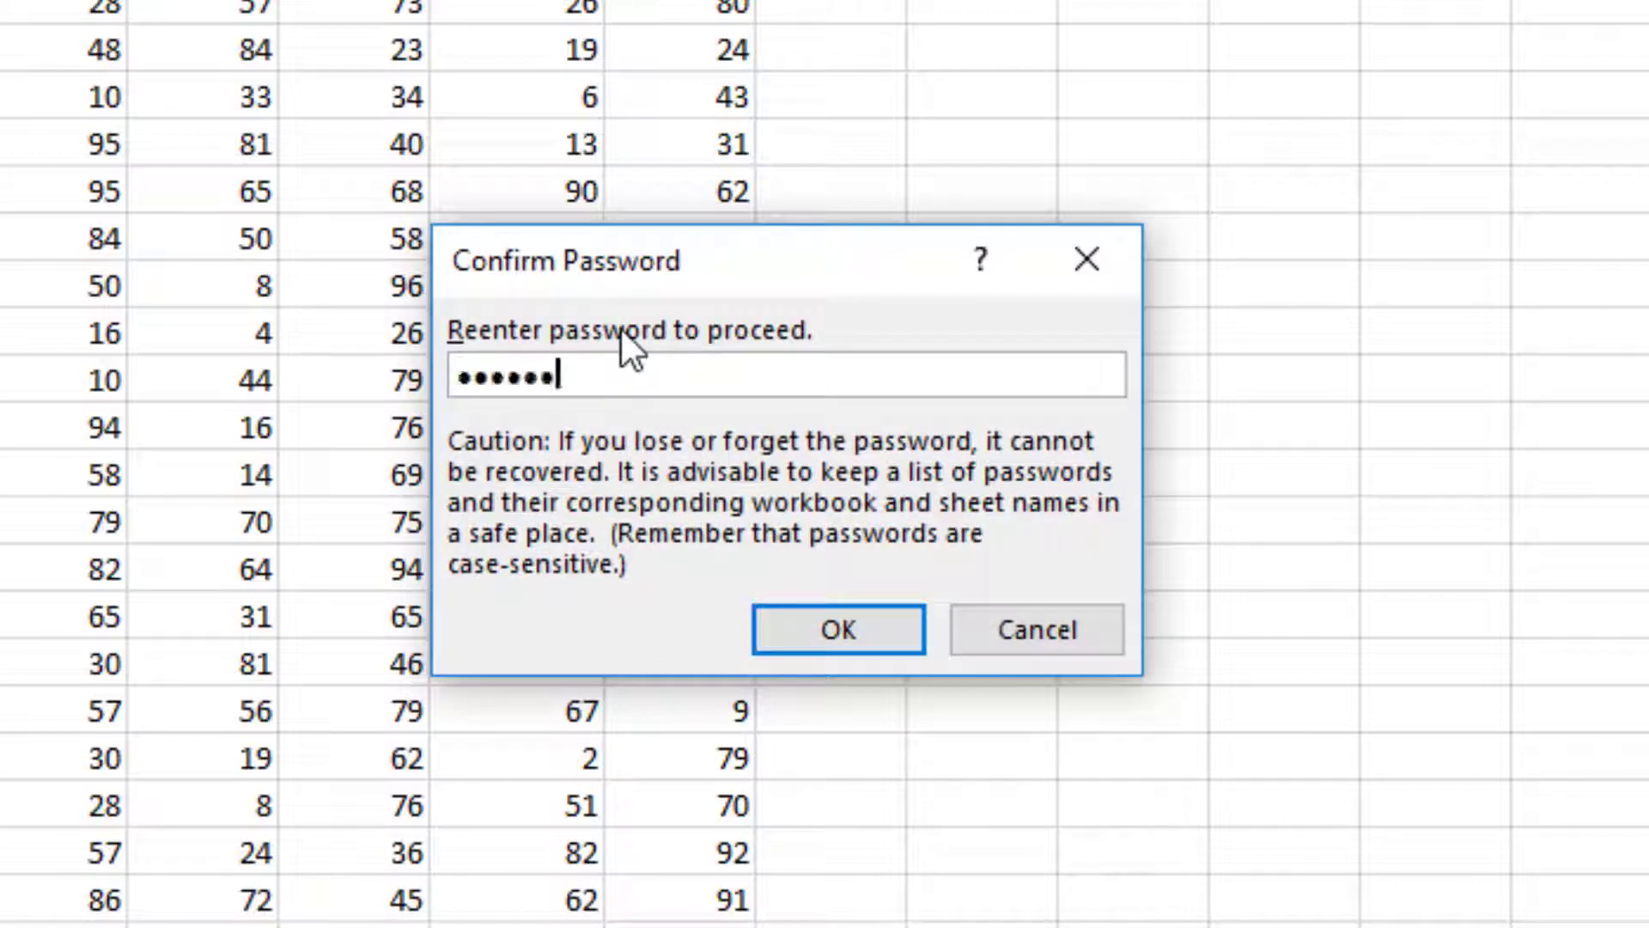
{"action": "left_click", "coordinate": [854, 629]}
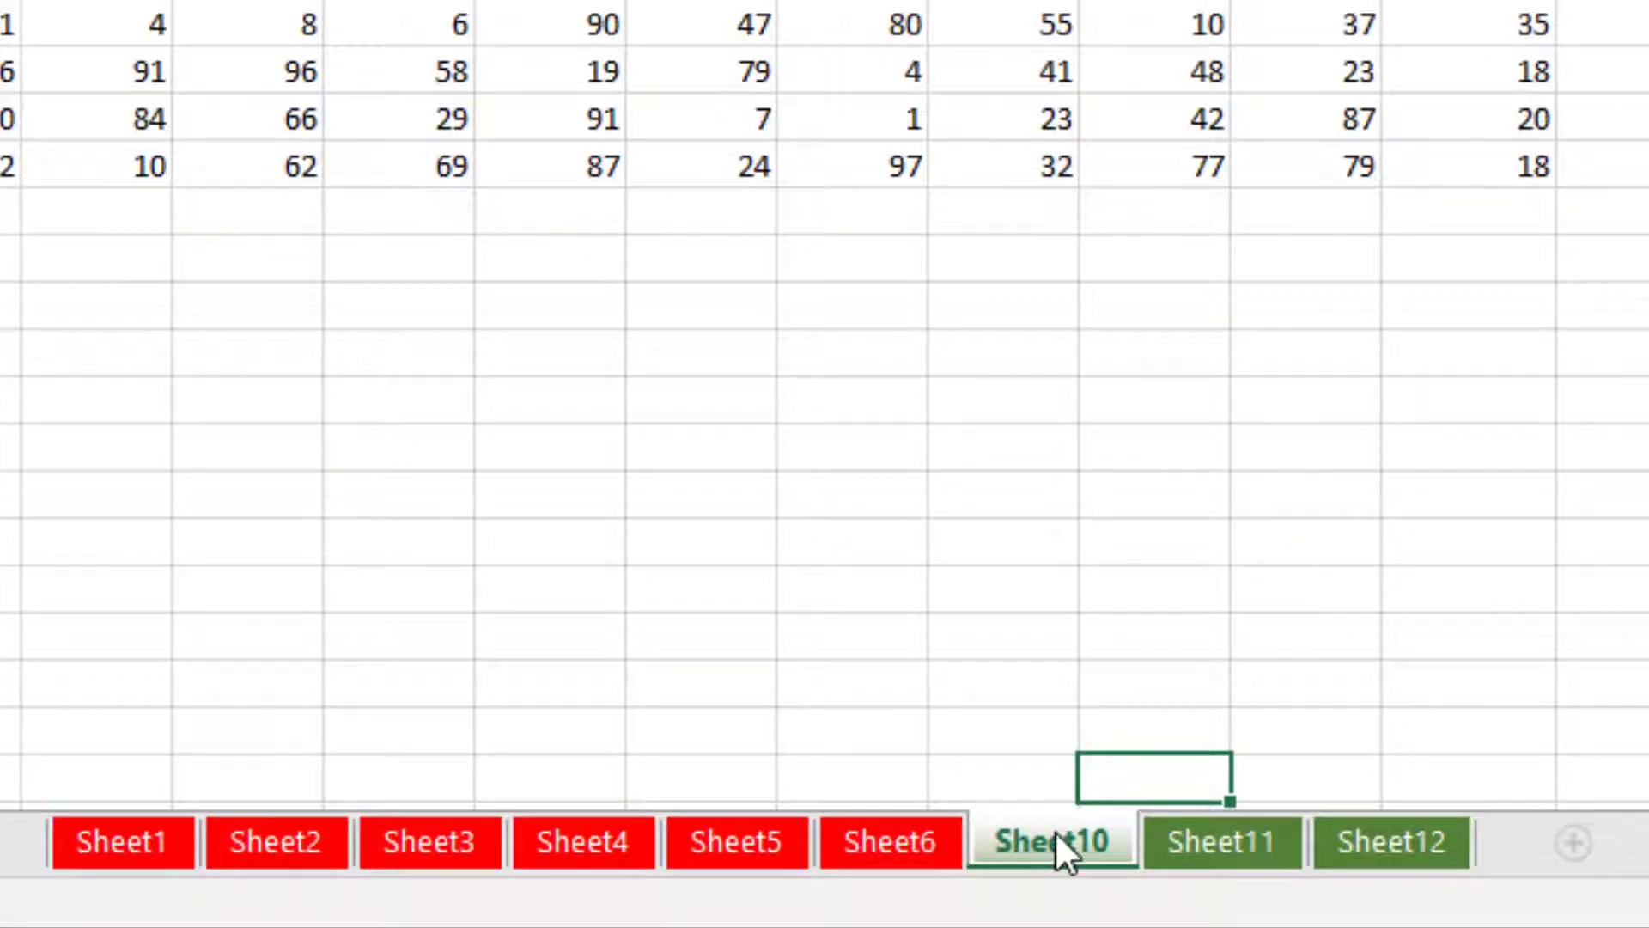
Check that the sheet tab options are greyed out, then cancel the unprotect password prompt.
{"action": "right_click", "coordinate": [1055, 831]}
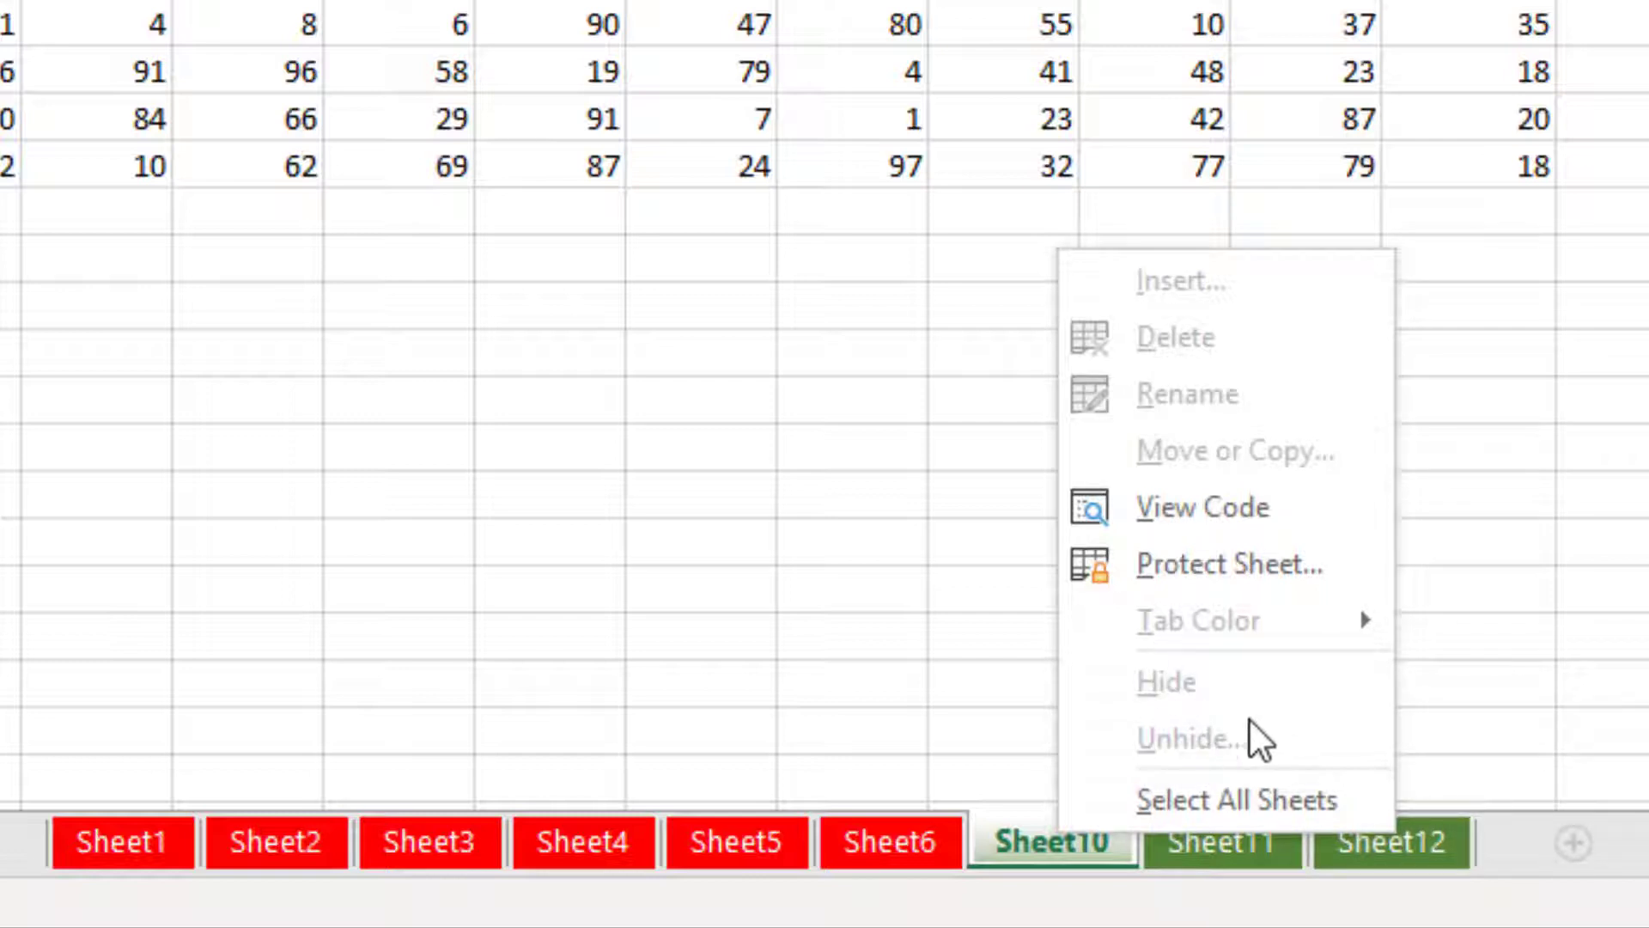
{"action": "left_click", "coordinate": [1594, 704]}
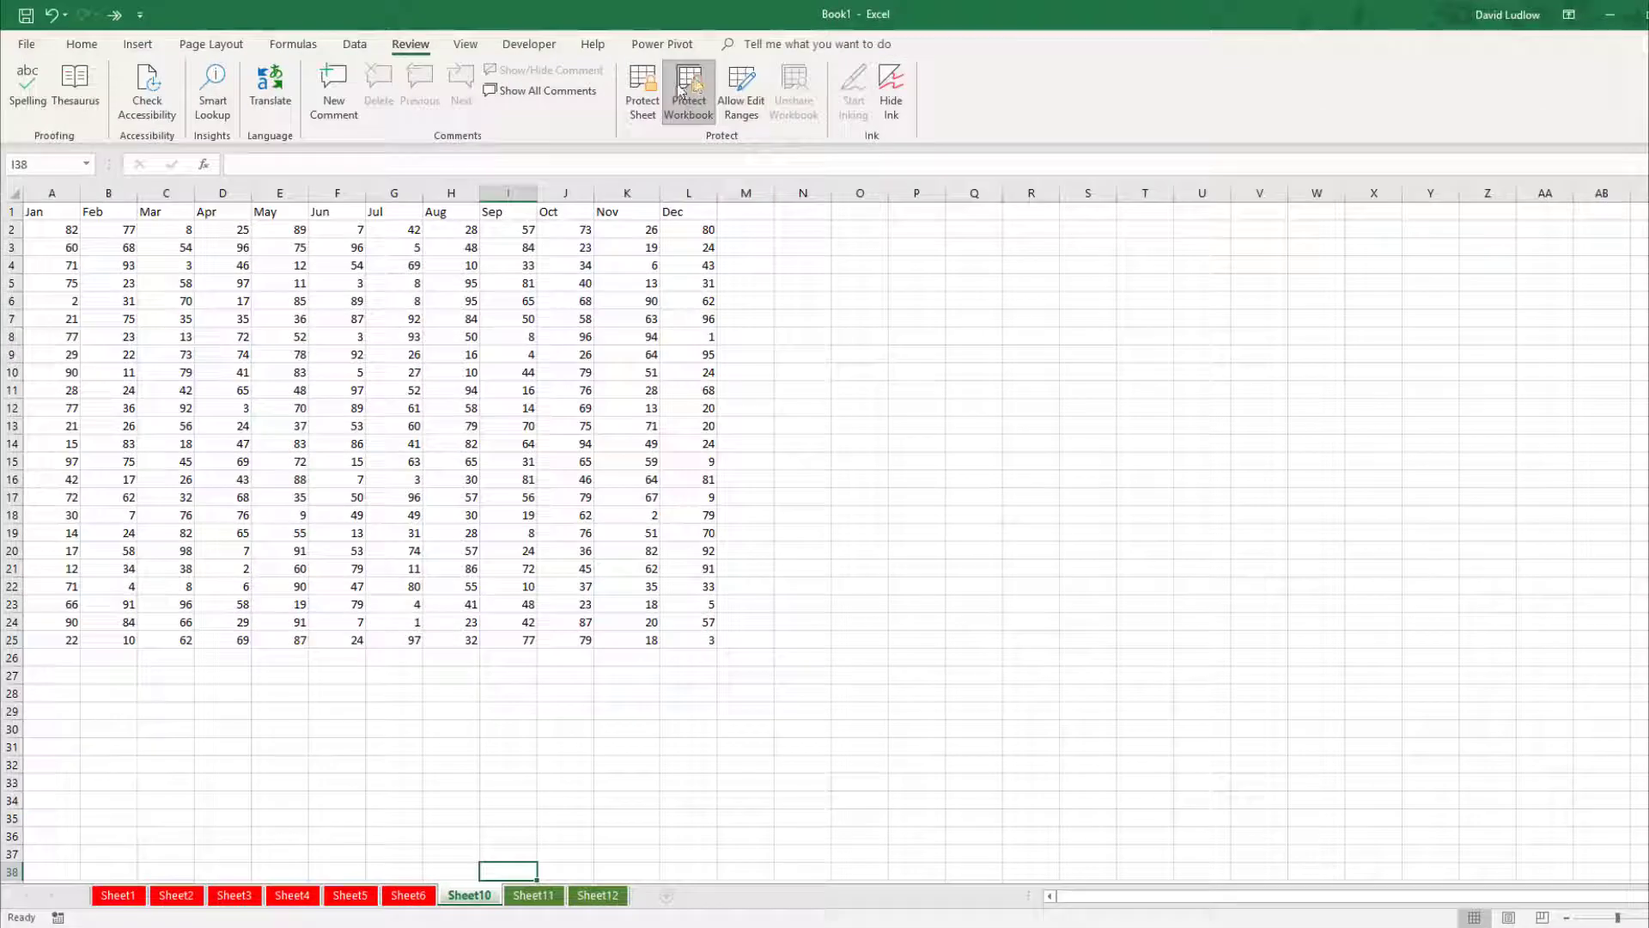
{"action": "left_click", "coordinate": [684, 89]}
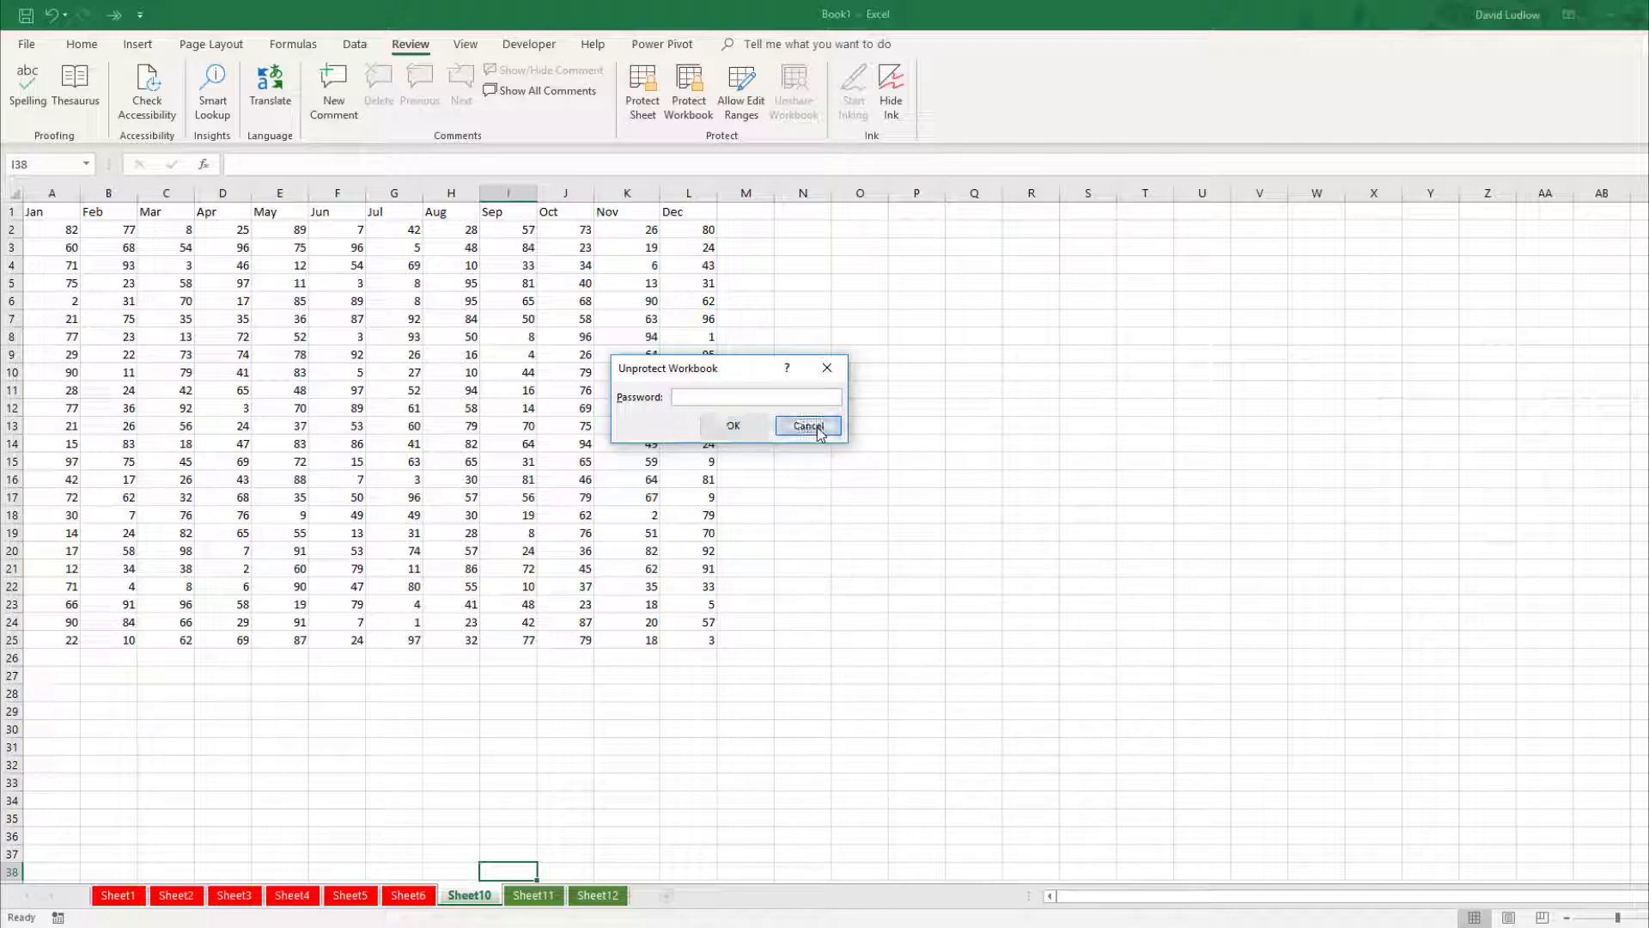
{"action": "left_click", "coordinate": [809, 426]}
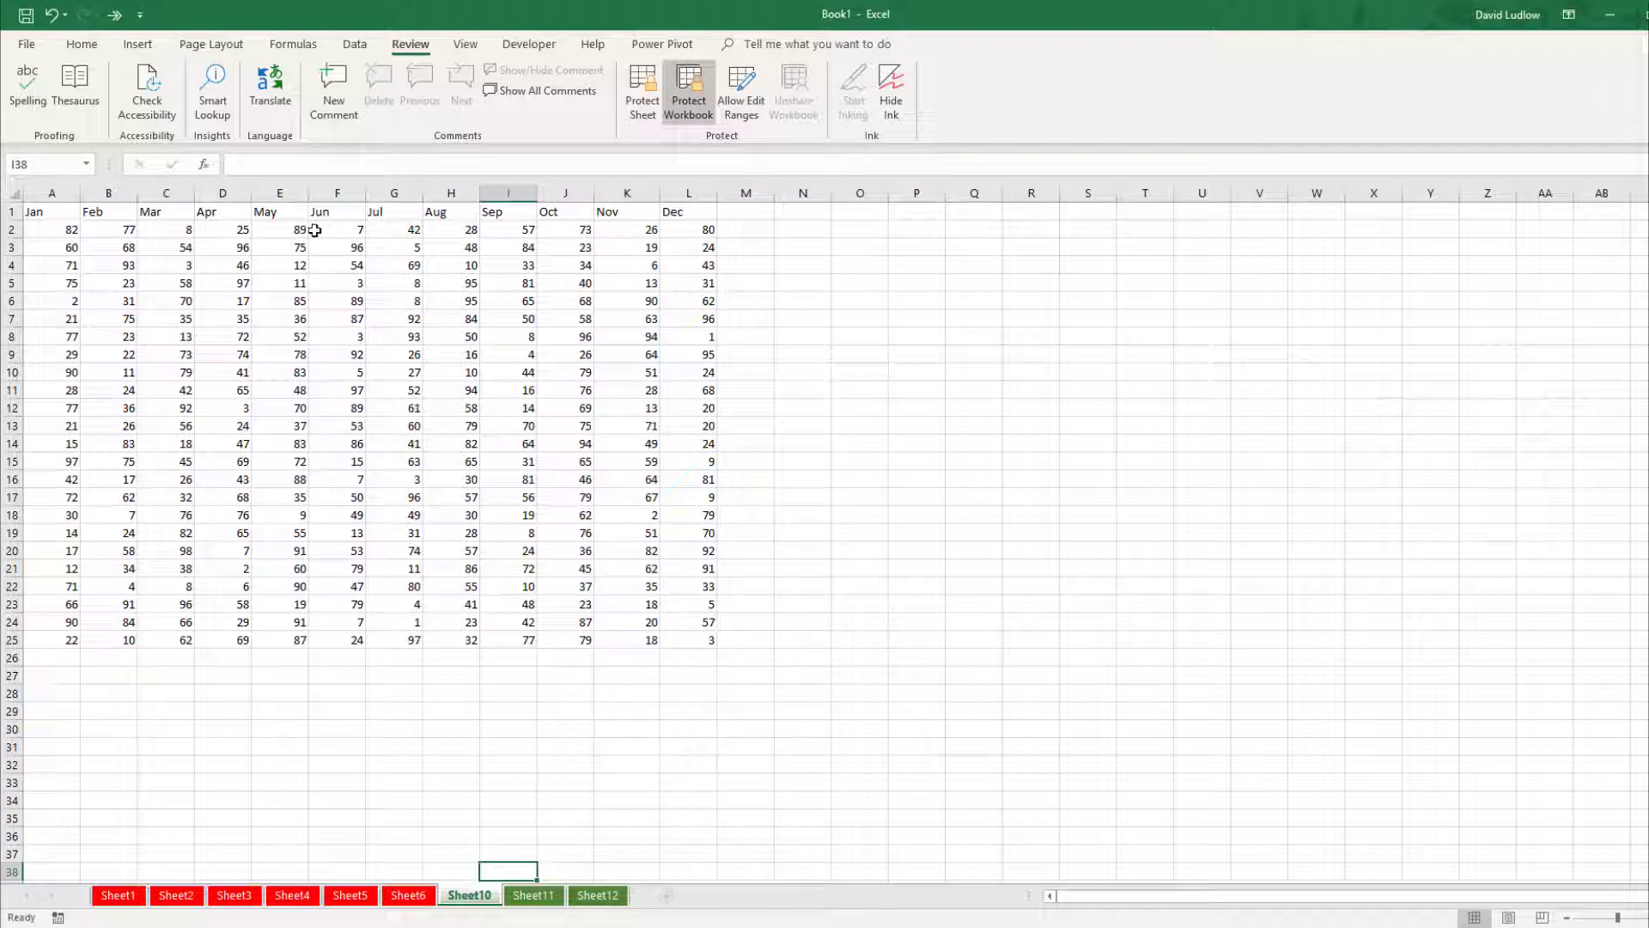
Attempt to show the MyWorkBook custom view from the Custom Views list.
{"action": "left_click", "coordinate": [466, 45]}
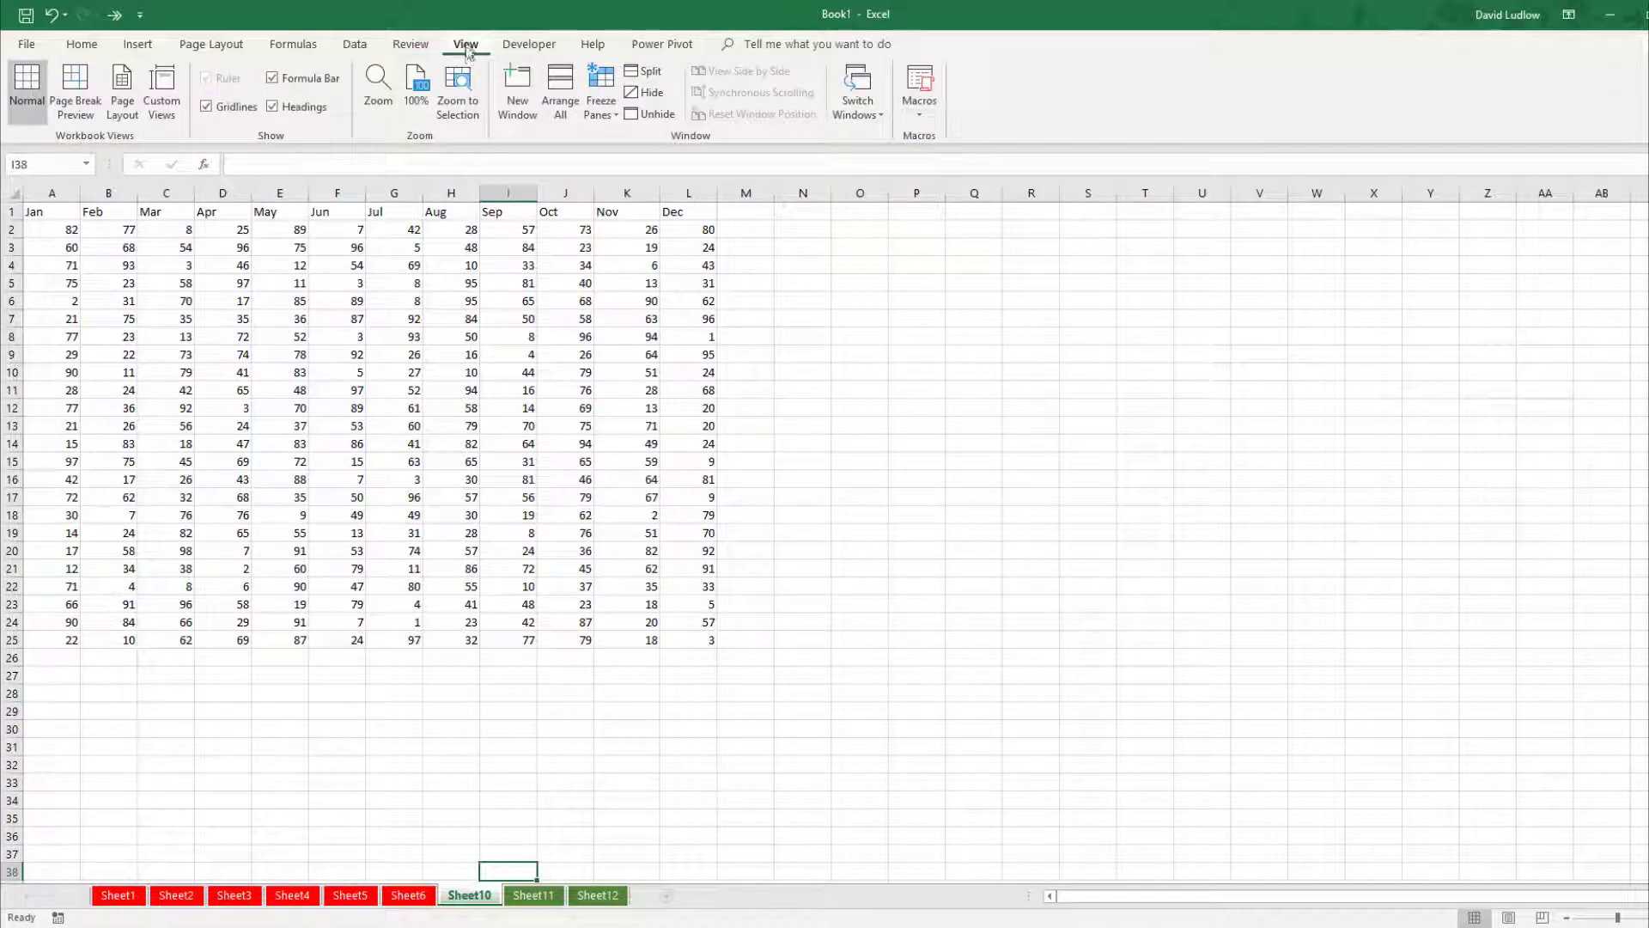
{"action": "left_click", "coordinate": [161, 91]}
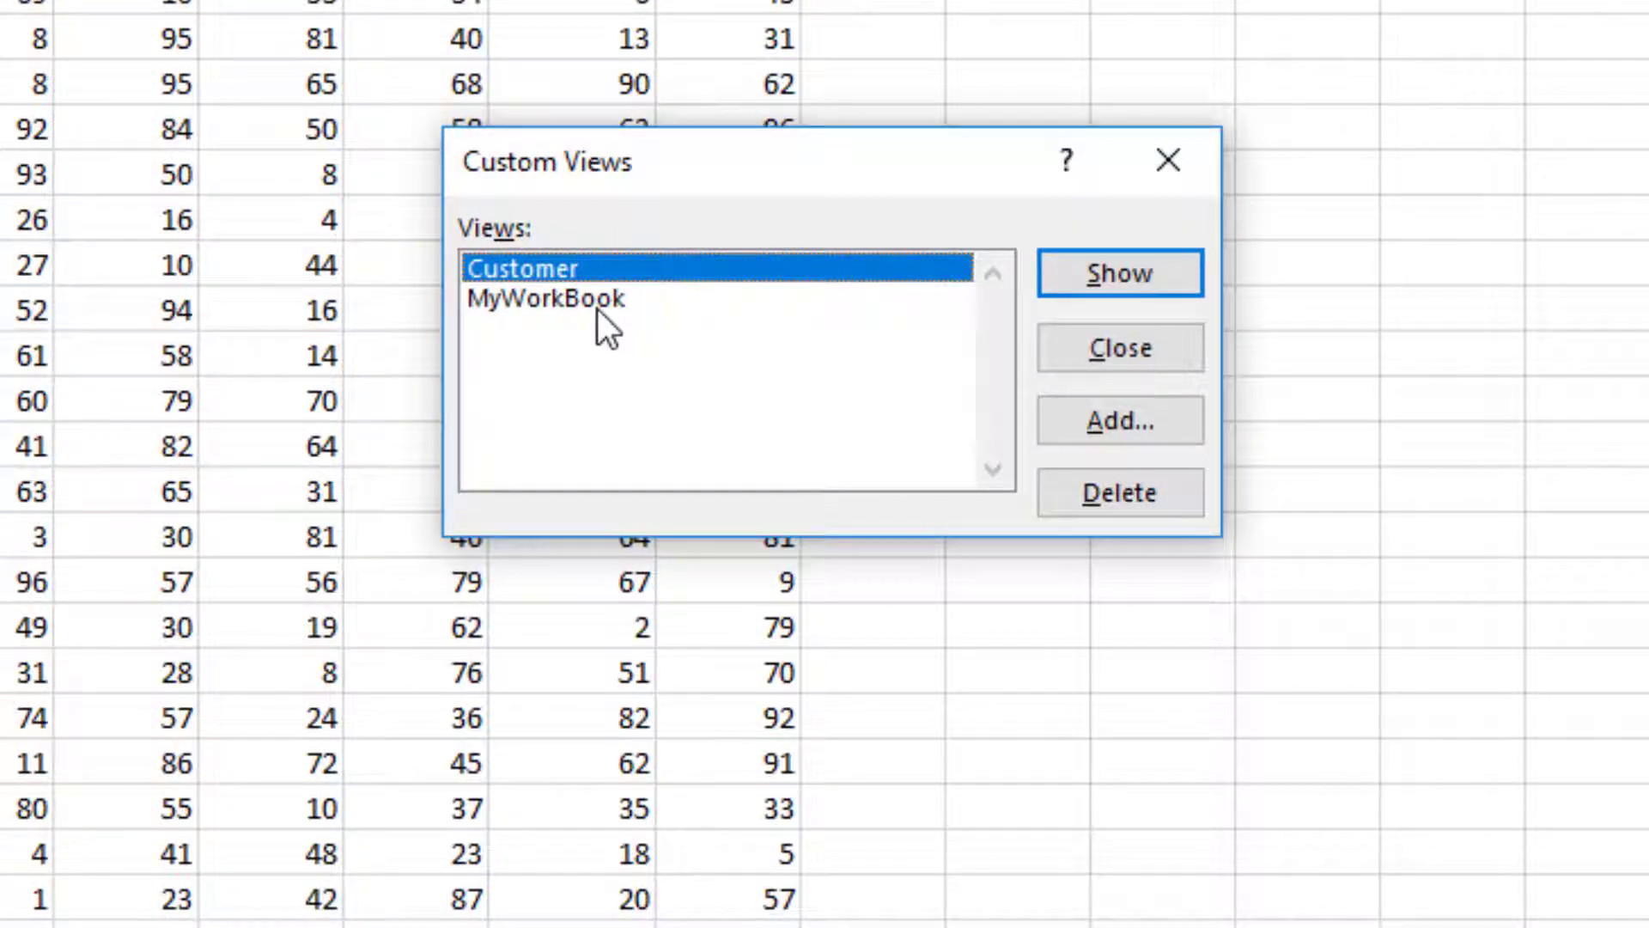
{"action": "left_click", "coordinate": [601, 316]}
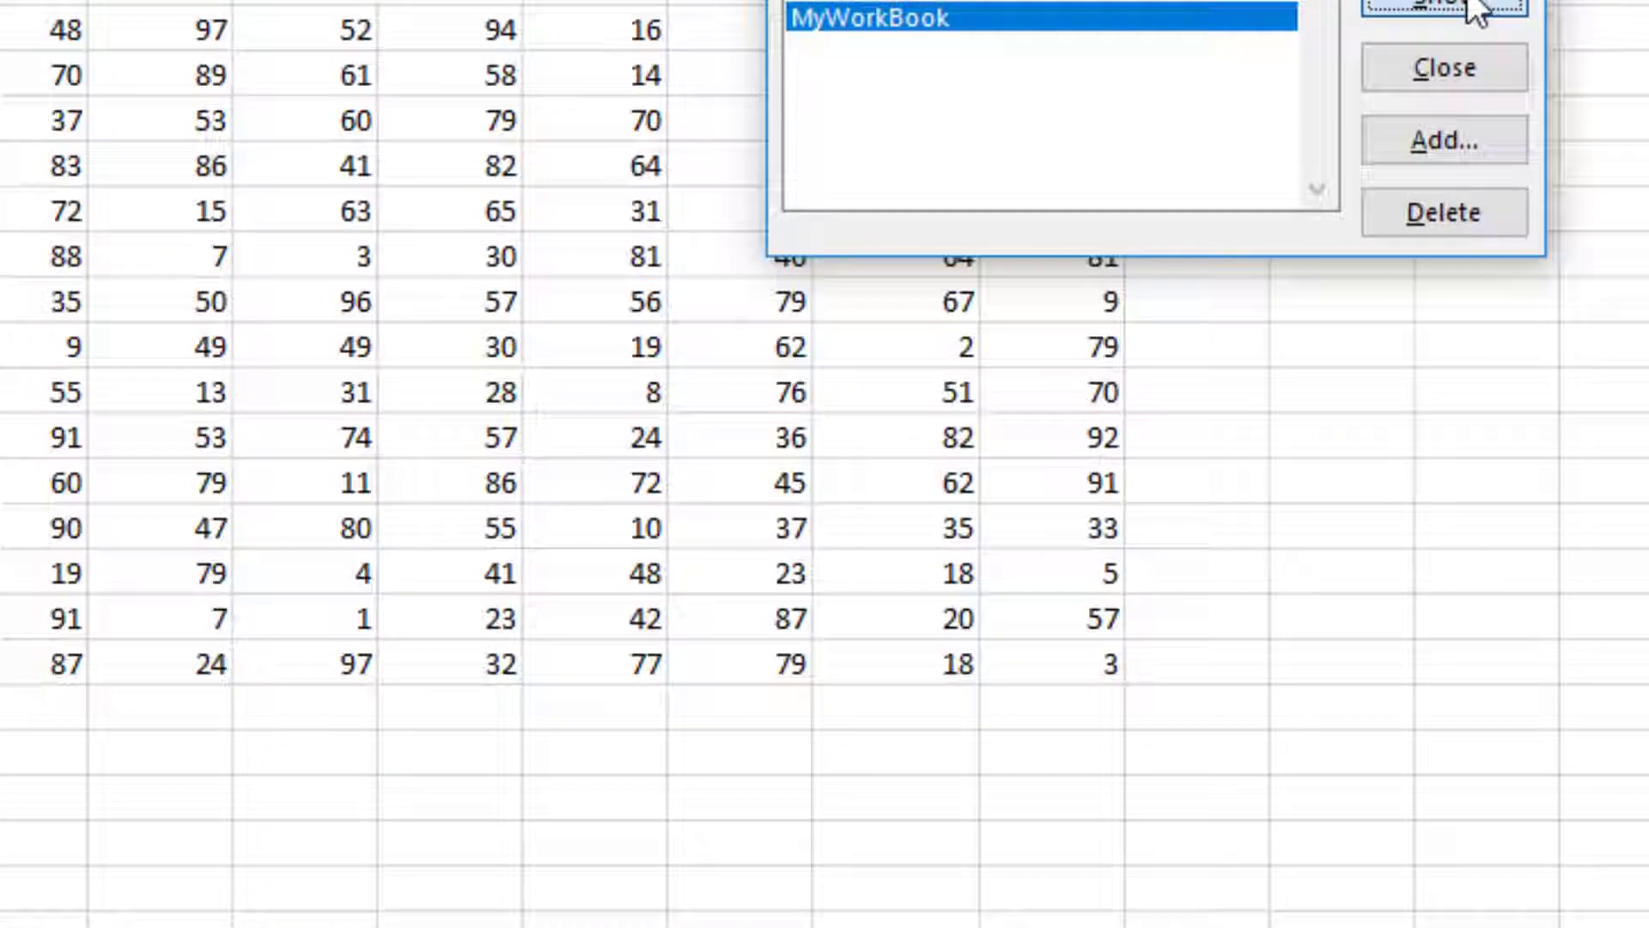
{"action": "left_click", "coordinate": [1143, 258]}
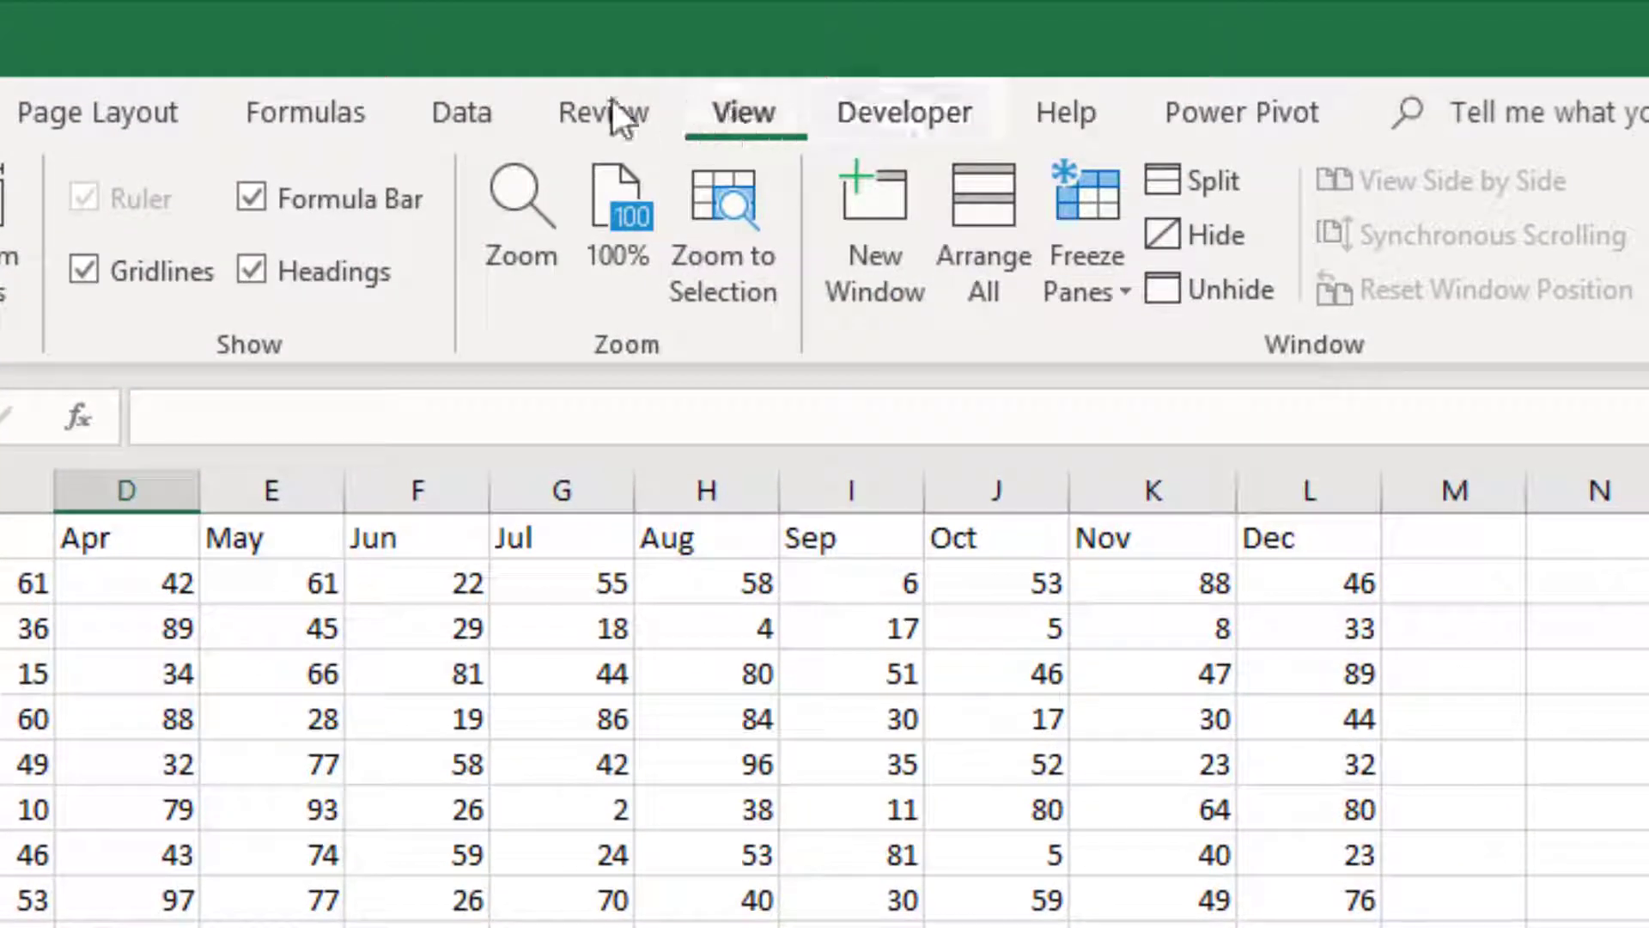
Unprotect the workbook structure by entering the workbook password.
{"action": "left_click", "coordinate": [616, 50]}
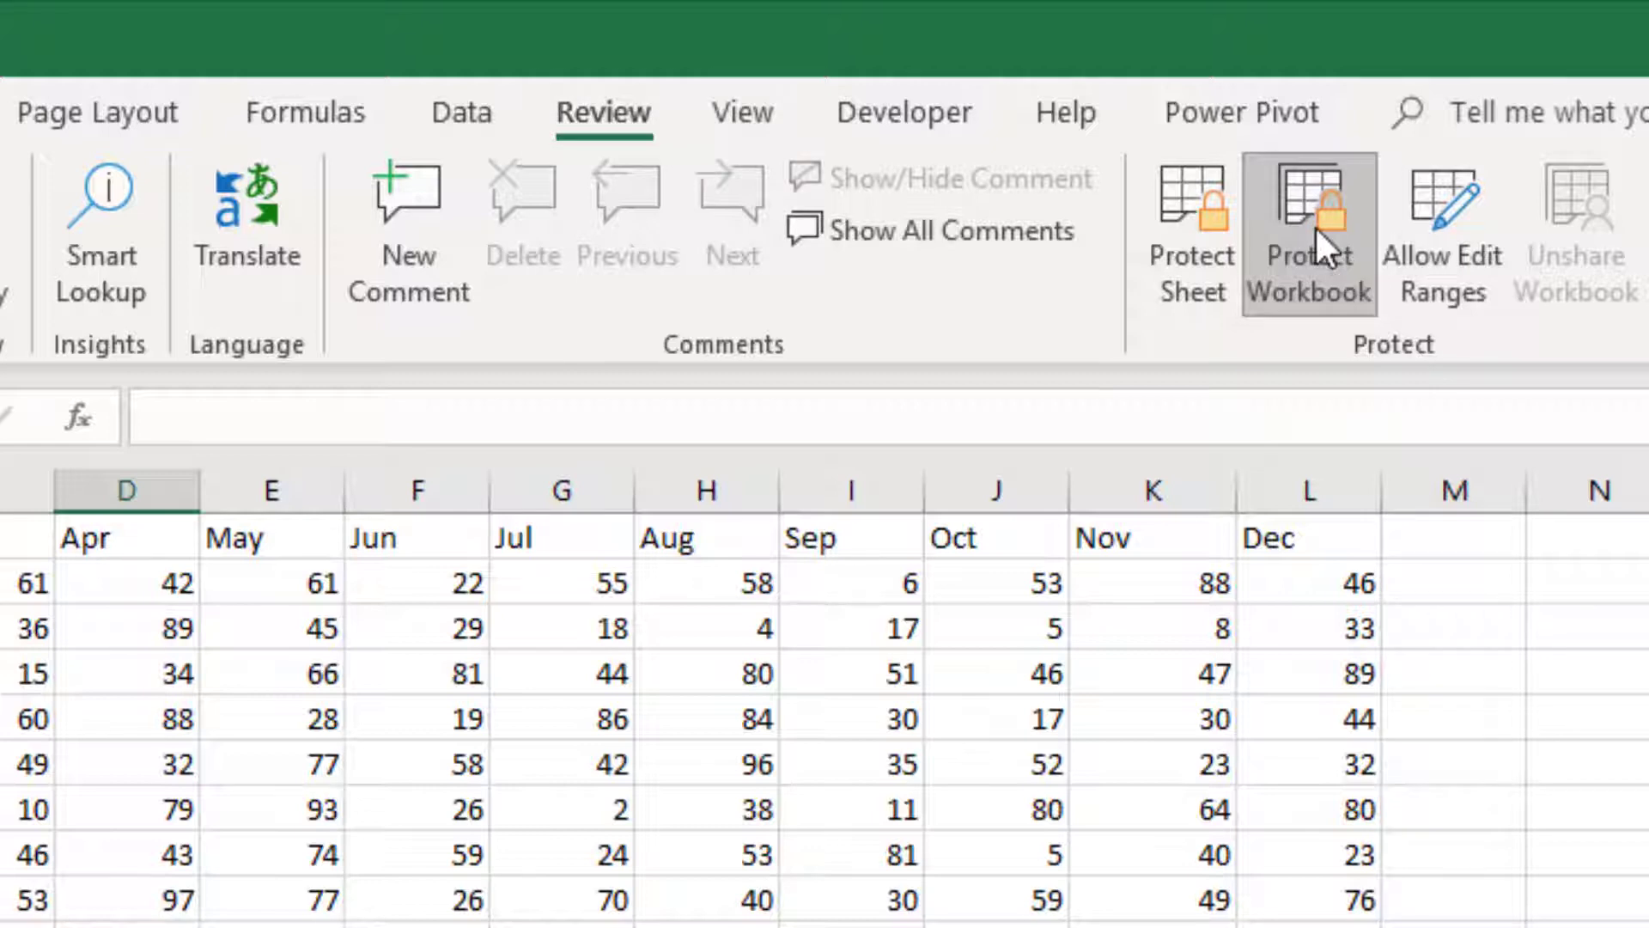
{"action": "left_click", "coordinate": [1314, 225]}
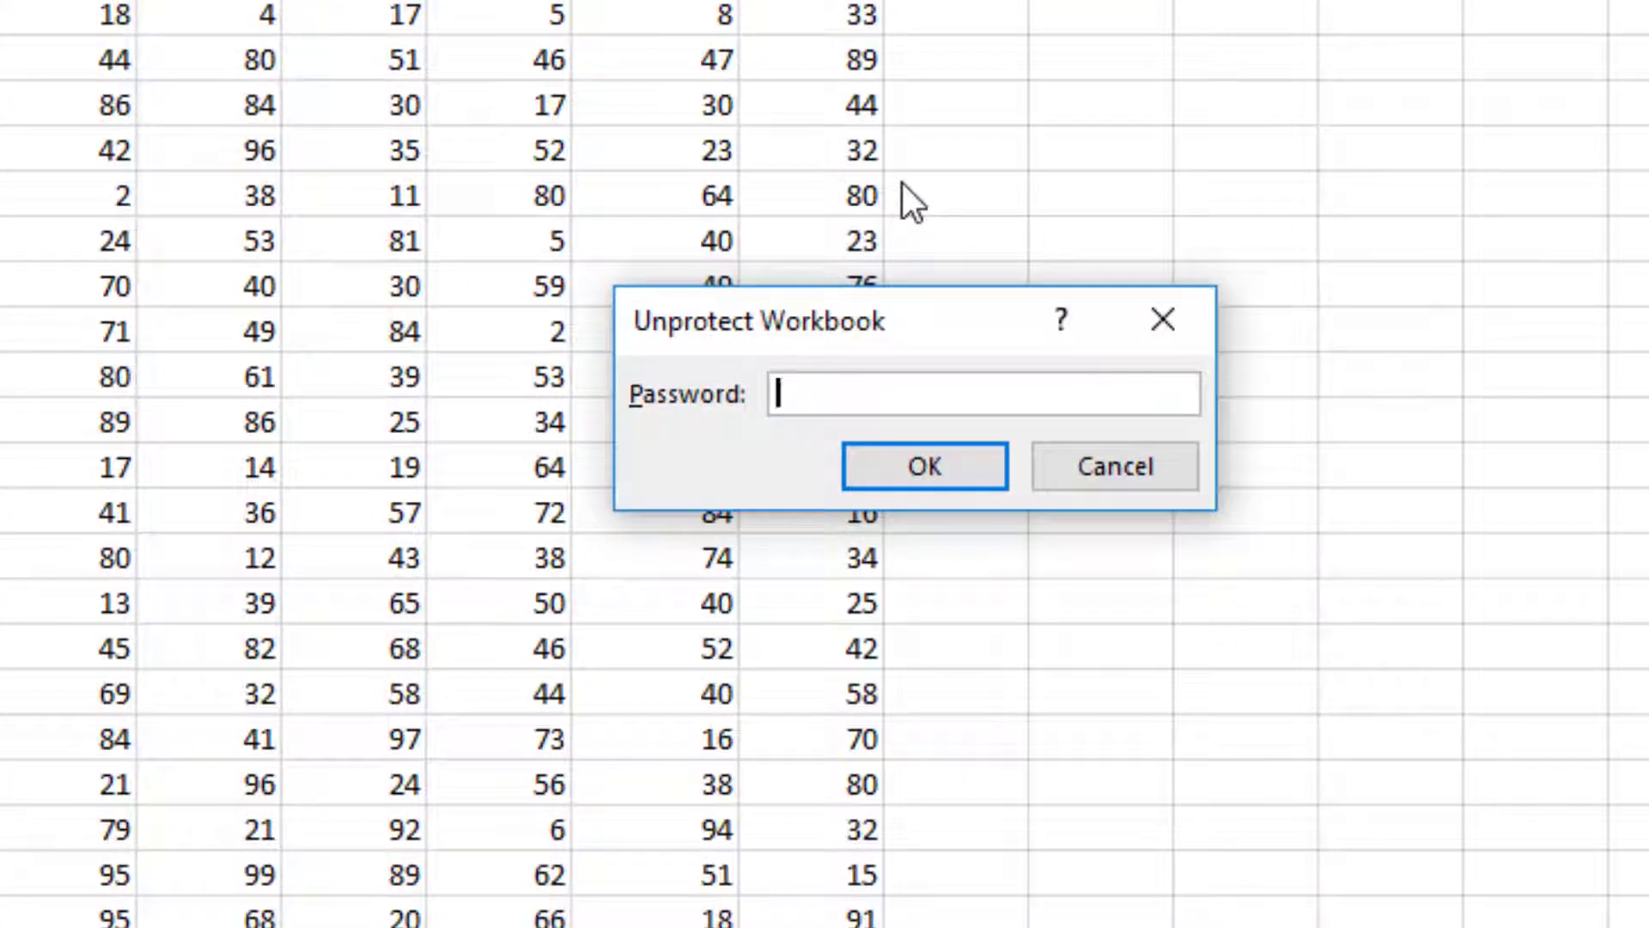
{"action": "type", "text": "123456"}
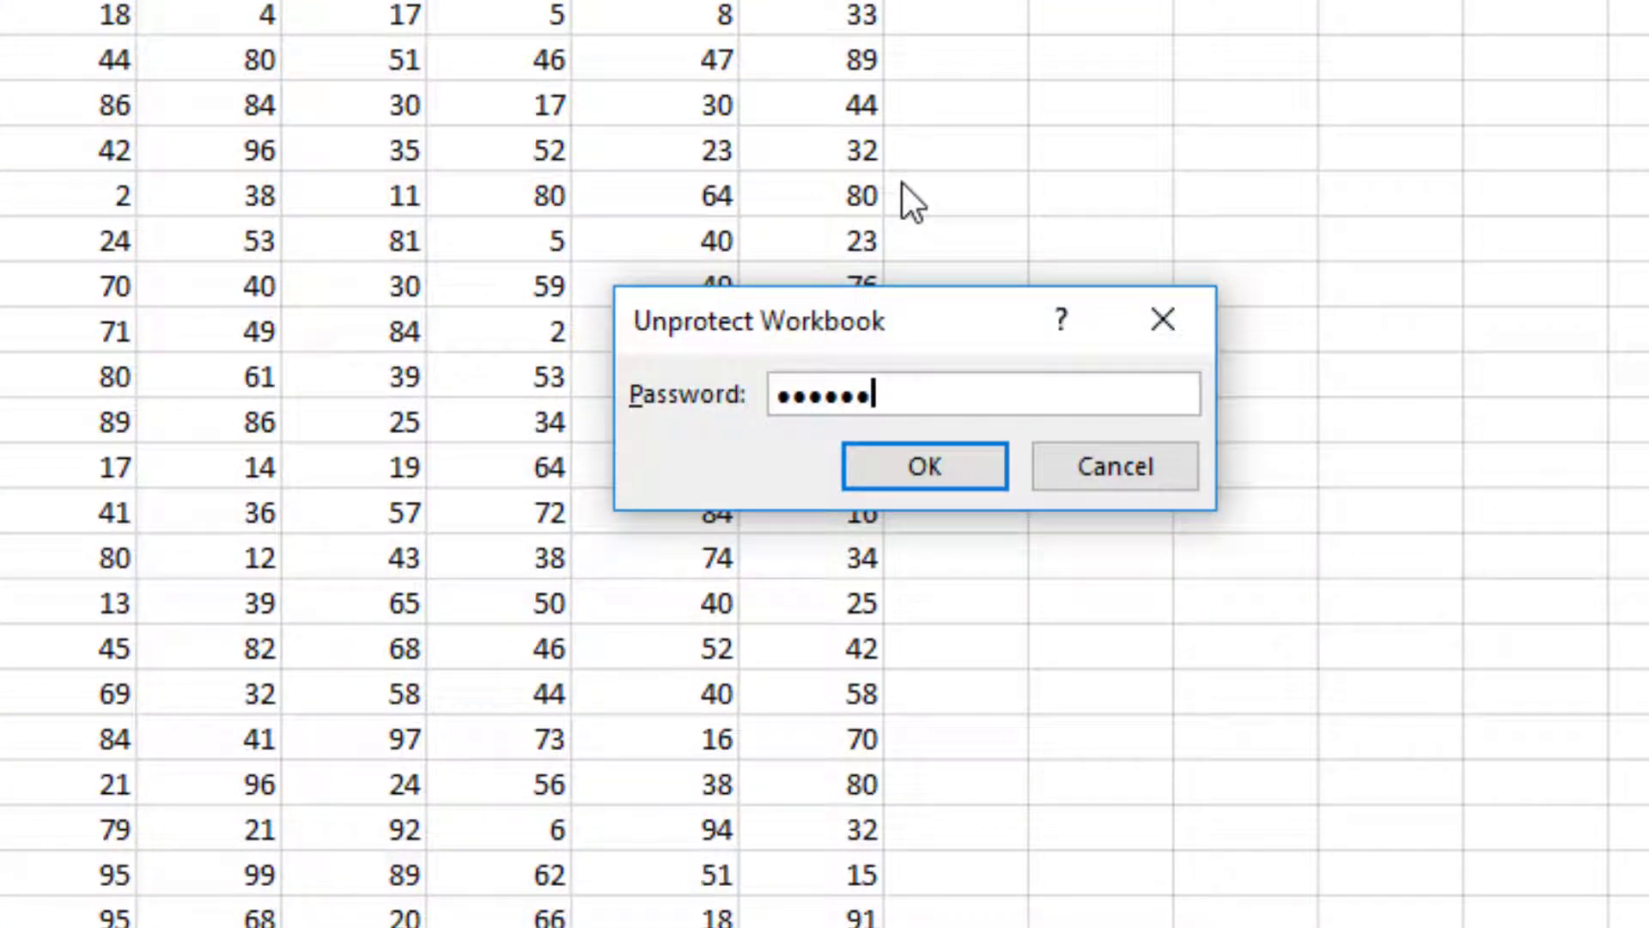
{"action": "left_click", "coordinate": [942, 464]}
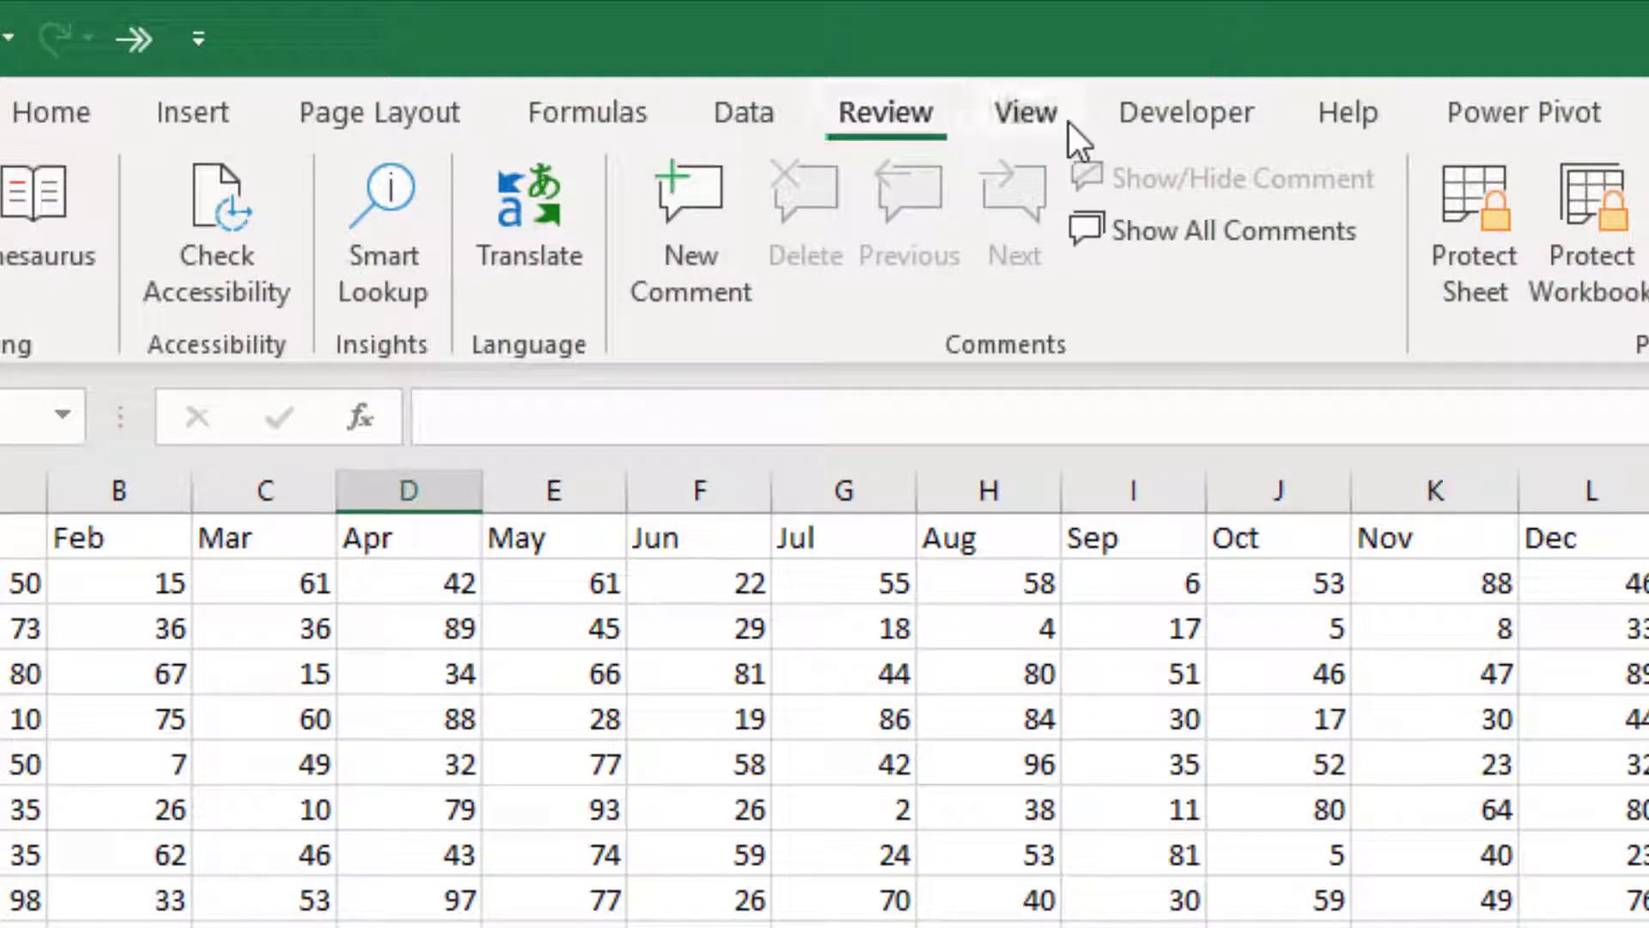
Show the MyWorkBook custom view, unhiding Sheet7–Sheet9 so all twelve sheets appear.
{"action": "left_click", "coordinate": [1064, 118]}
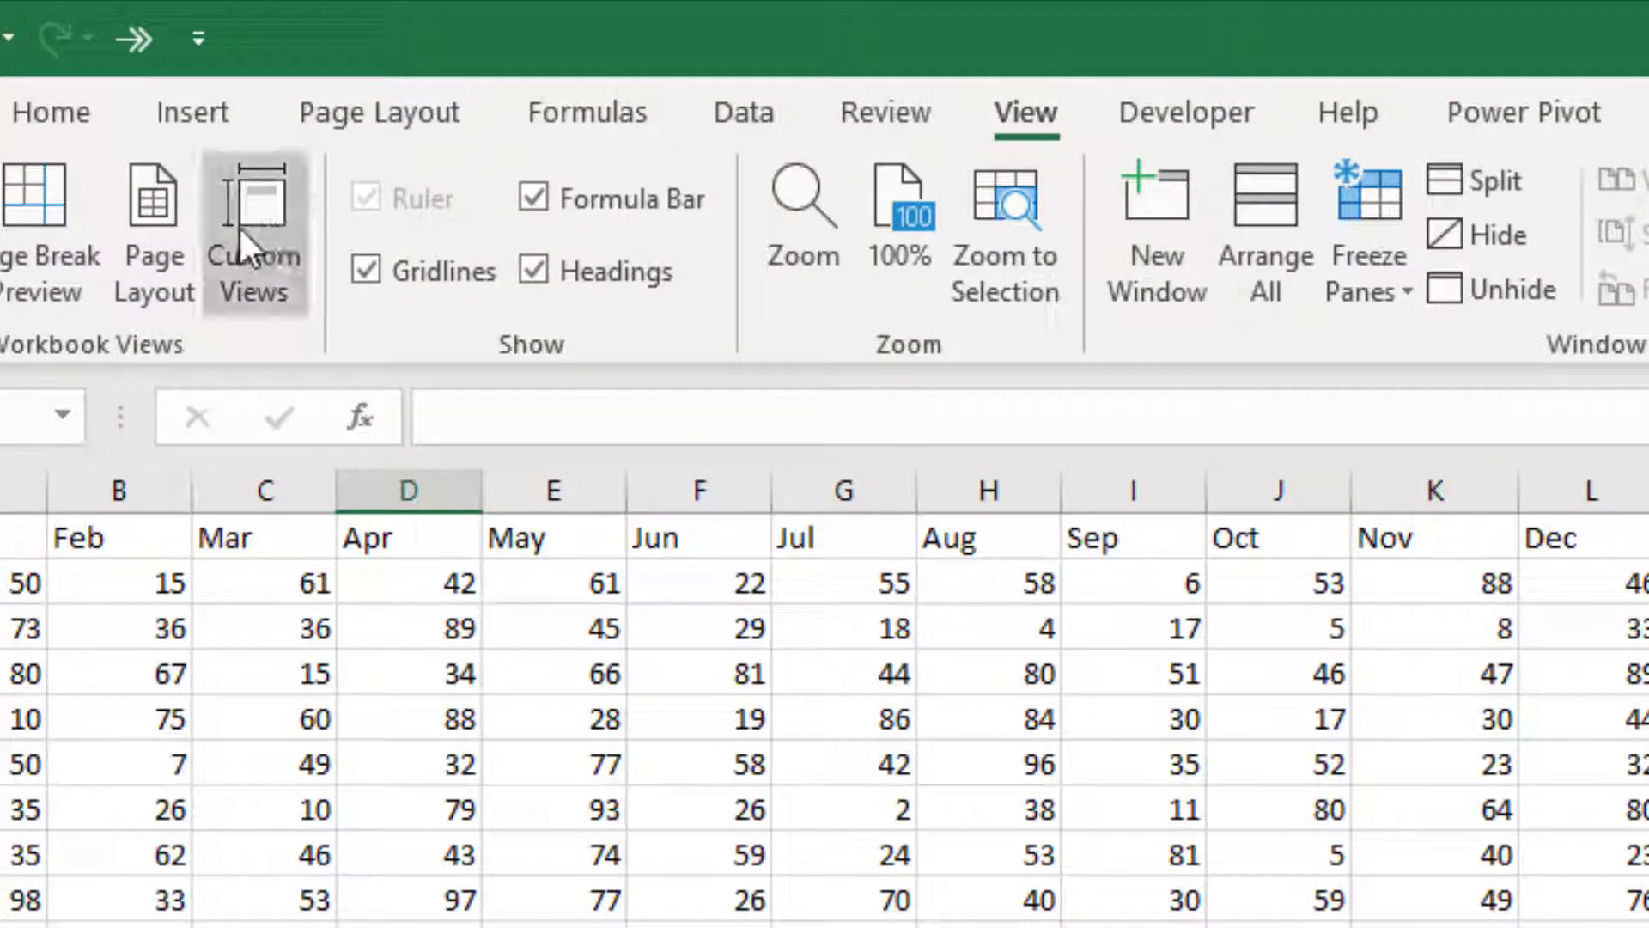
{"action": "left_click", "coordinate": [249, 208]}
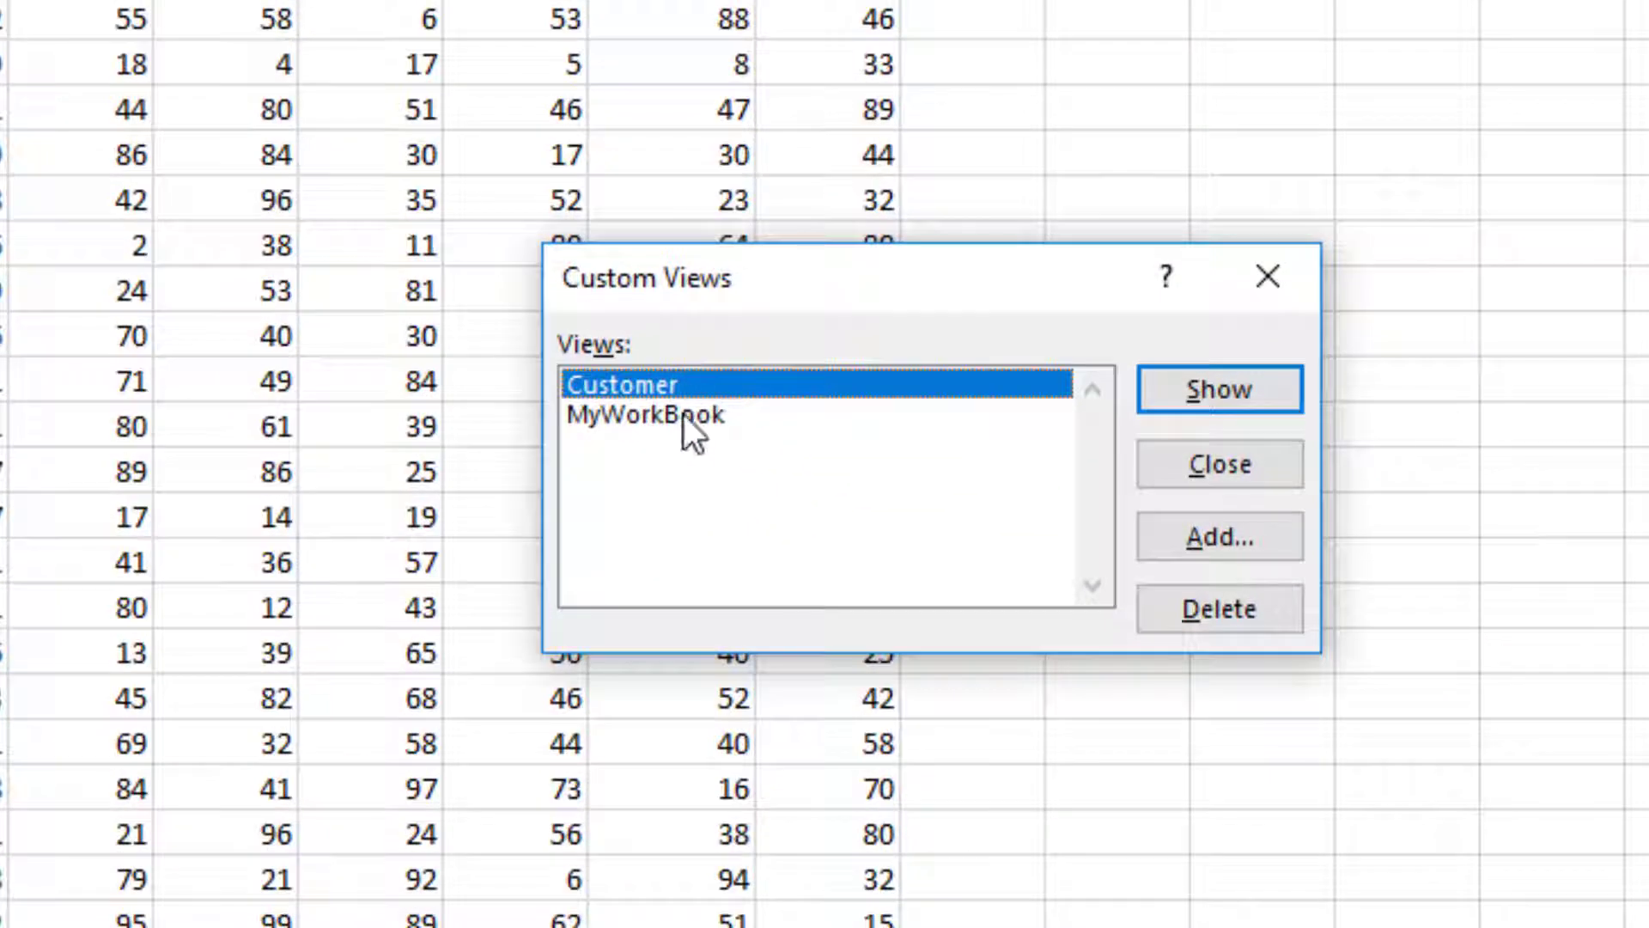
{"action": "left_click", "coordinate": [1242, 828]}
{"action": "left_click", "coordinate": [1233, 389]}
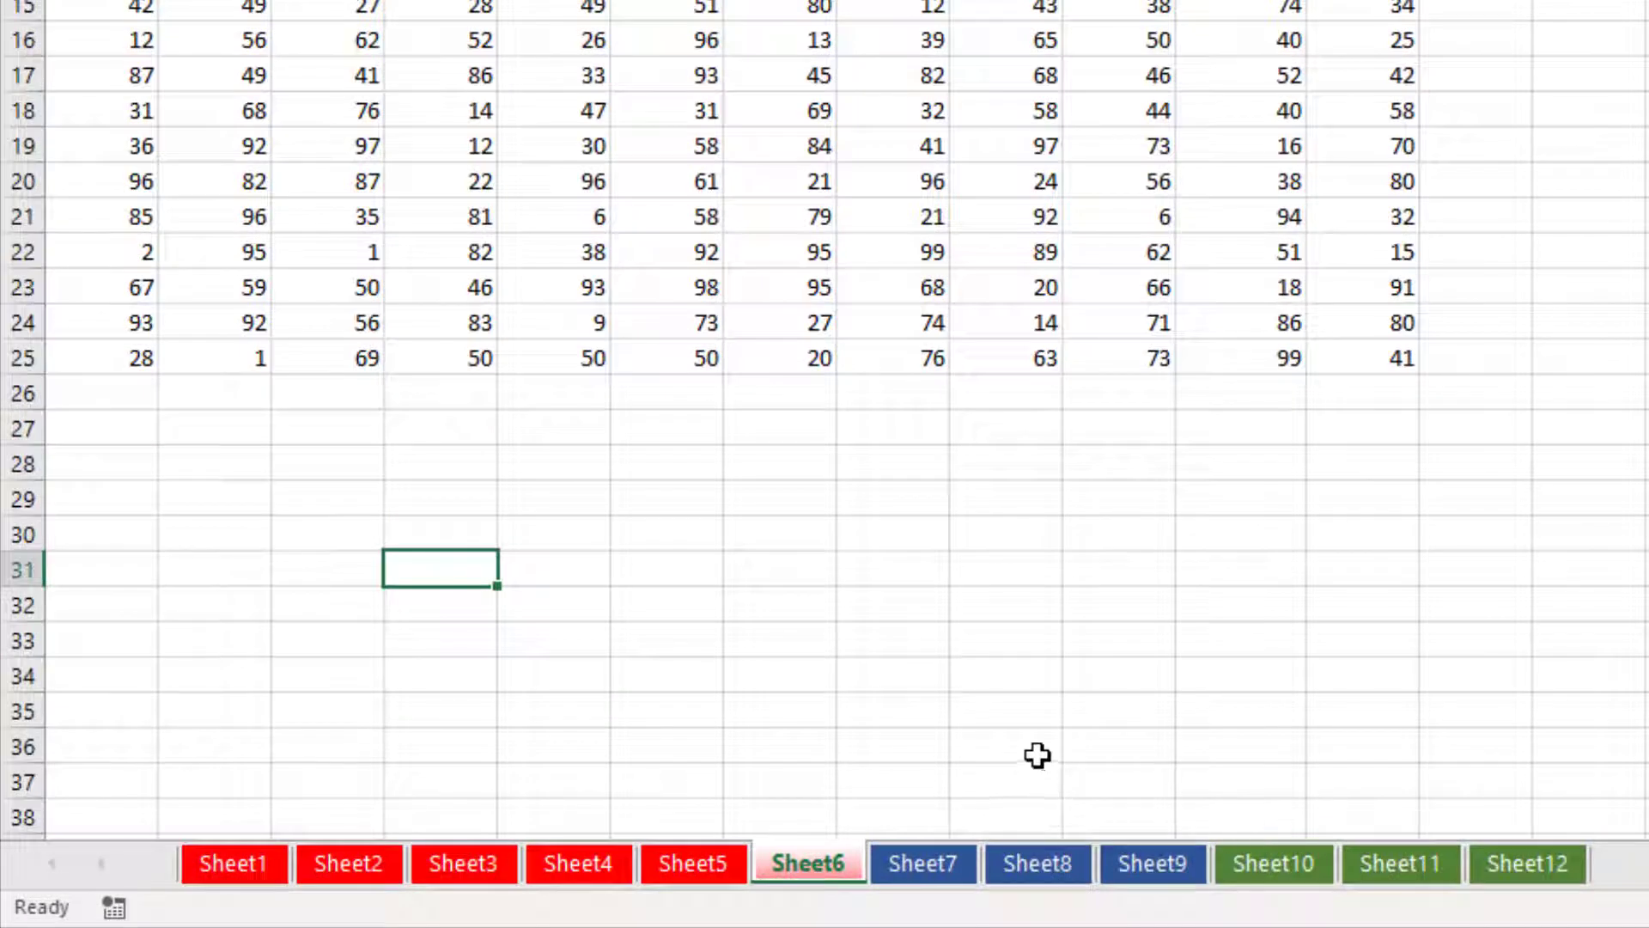